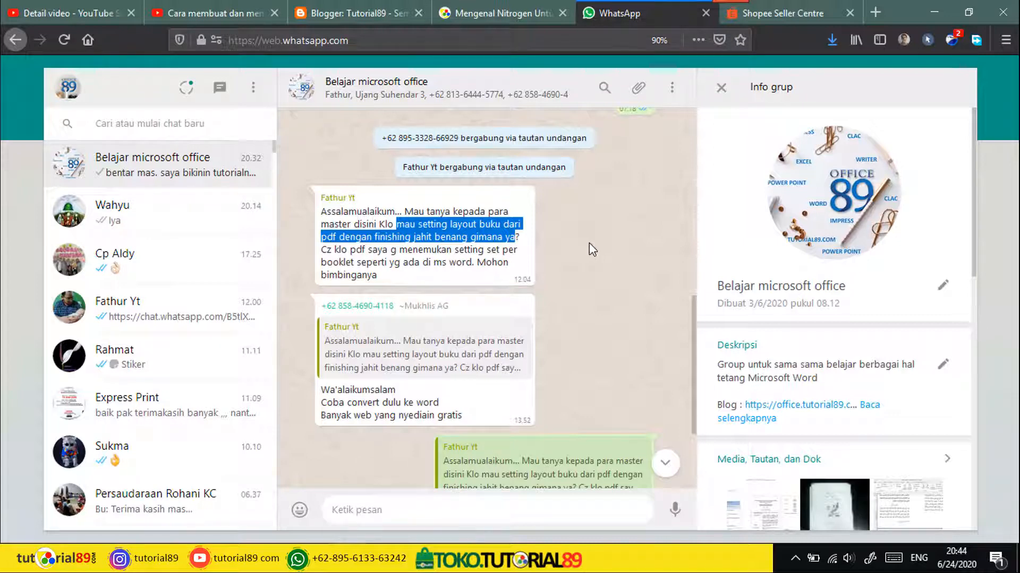
drag(750, 226, 924, 75)
mouse_move(826, 74)
mouse_down()
mouse_move(885, 57)
mouse_move(925, 175)
mouse_up()
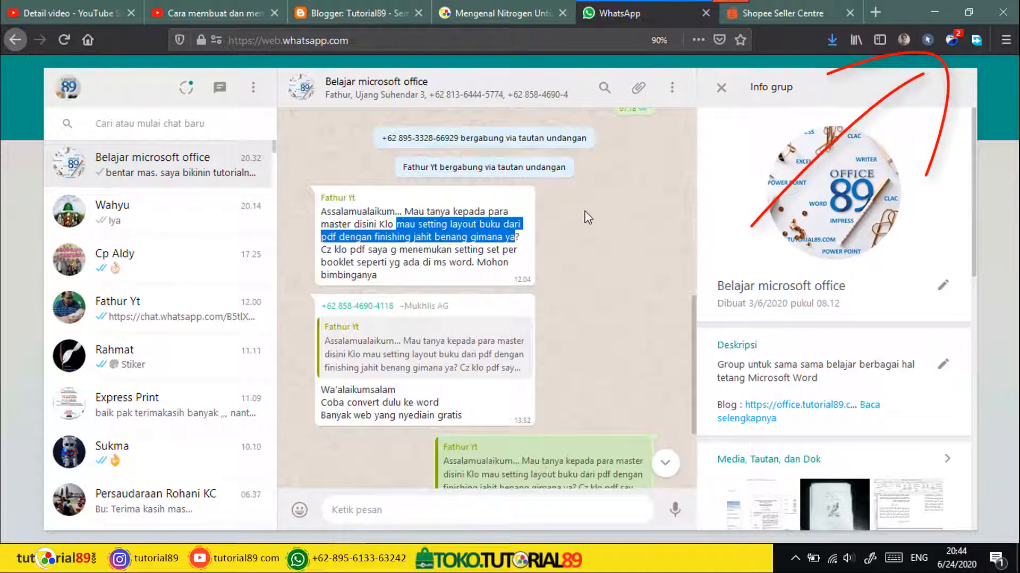
scroll(541, 233, down, 1)
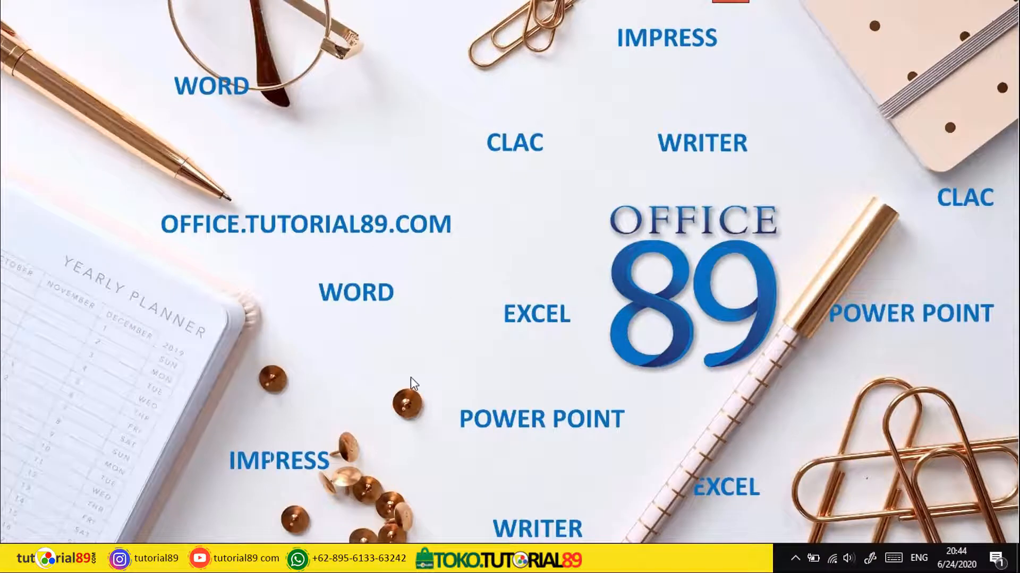
Launch Foxit Reader and open the recent file Kitab Barzanji A5.pdf
click(13, 558)
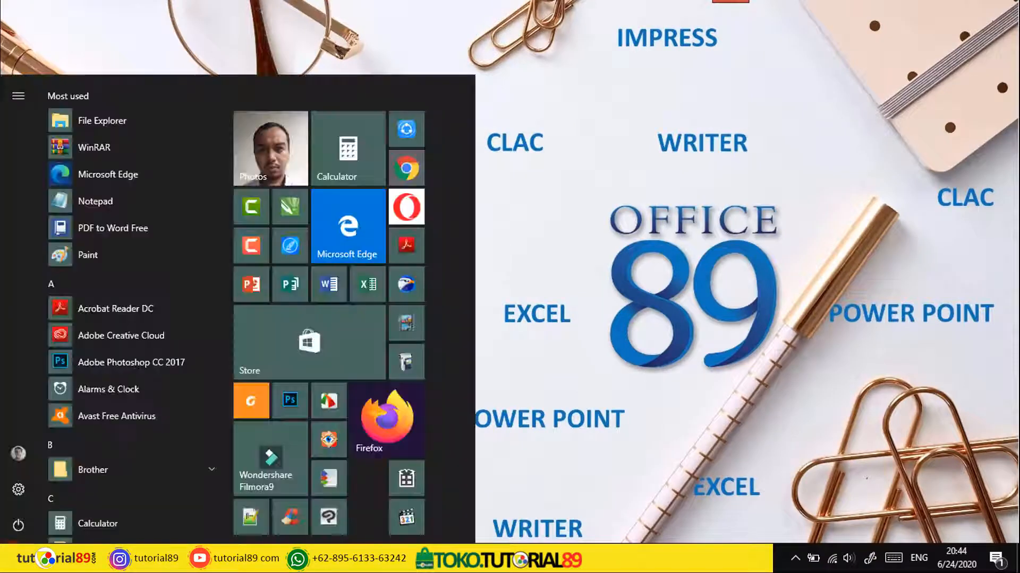
click(244, 403)
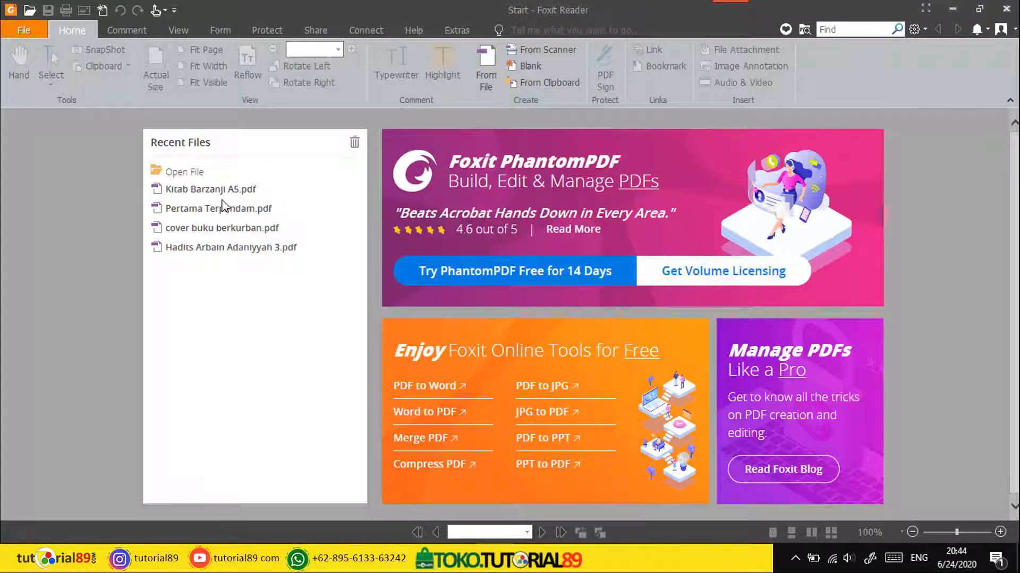
click(223, 190)
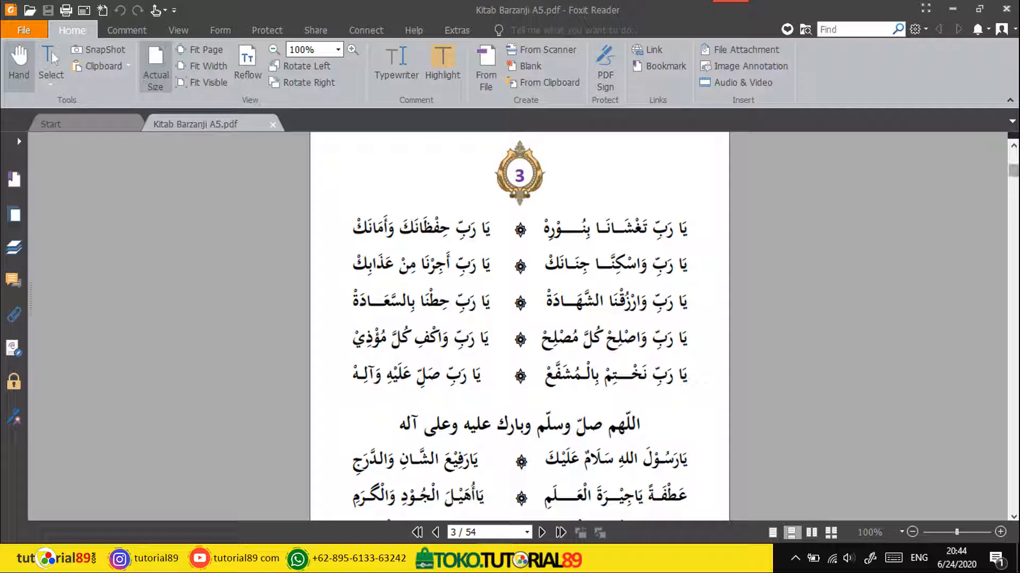
mouse_move(1013, 173)
mouse_down()
mouse_move(1014, 146)
mouse_move(1014, 232)
mouse_move(1013, 149)
mouse_move(1005, 173)
mouse_up()
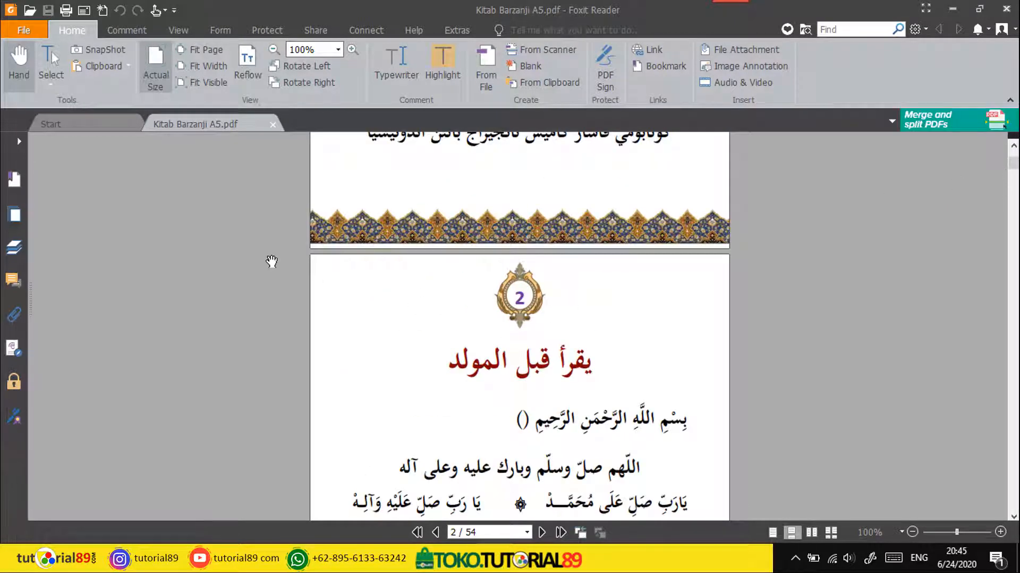
Set up the PDF for booklet printing and set the Foxit Reader PDF Printer's page size to A4
key(ctrl+p)
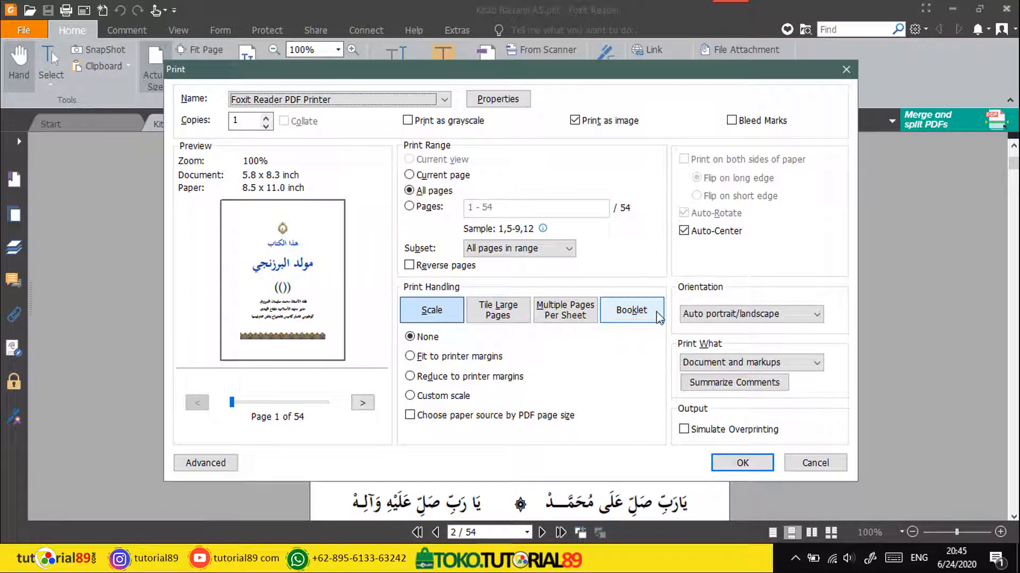
click(658, 316)
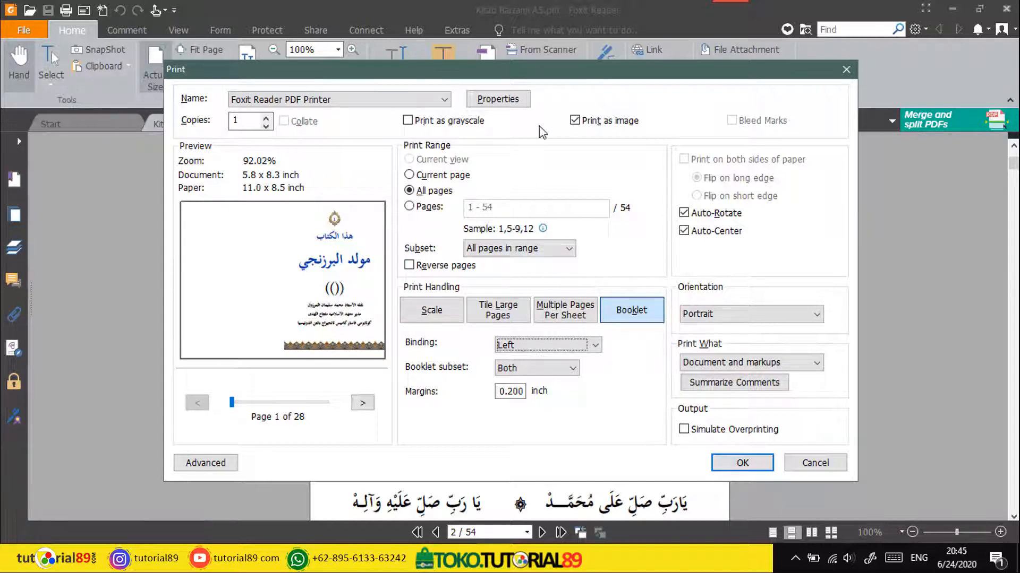
click(502, 100)
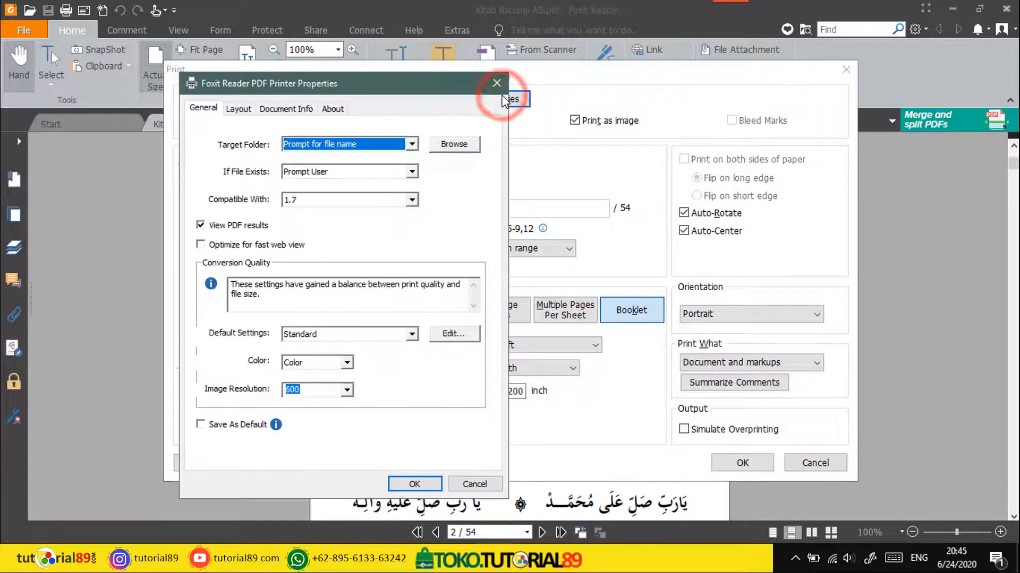
click(238, 109)
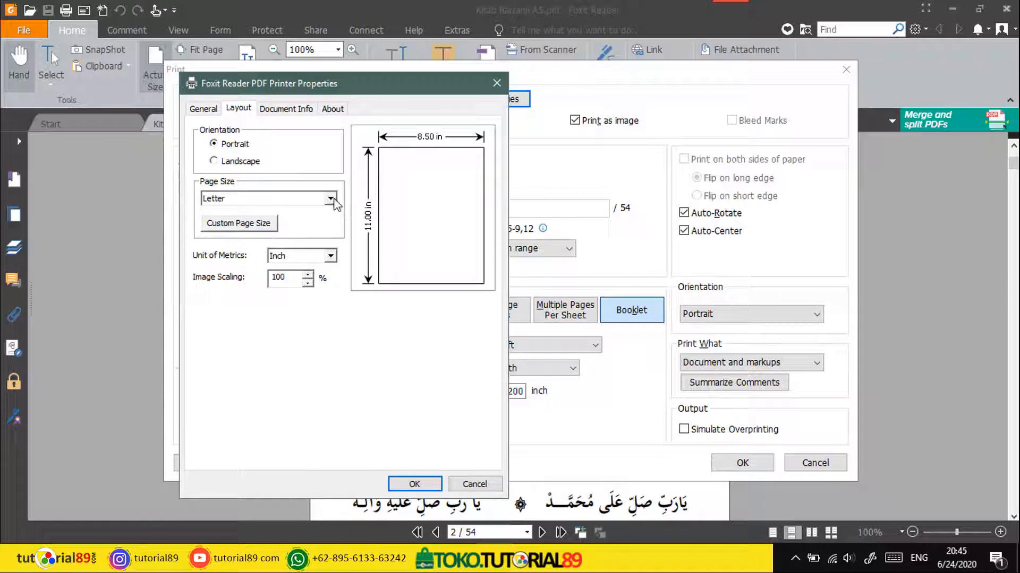
click(330, 198)
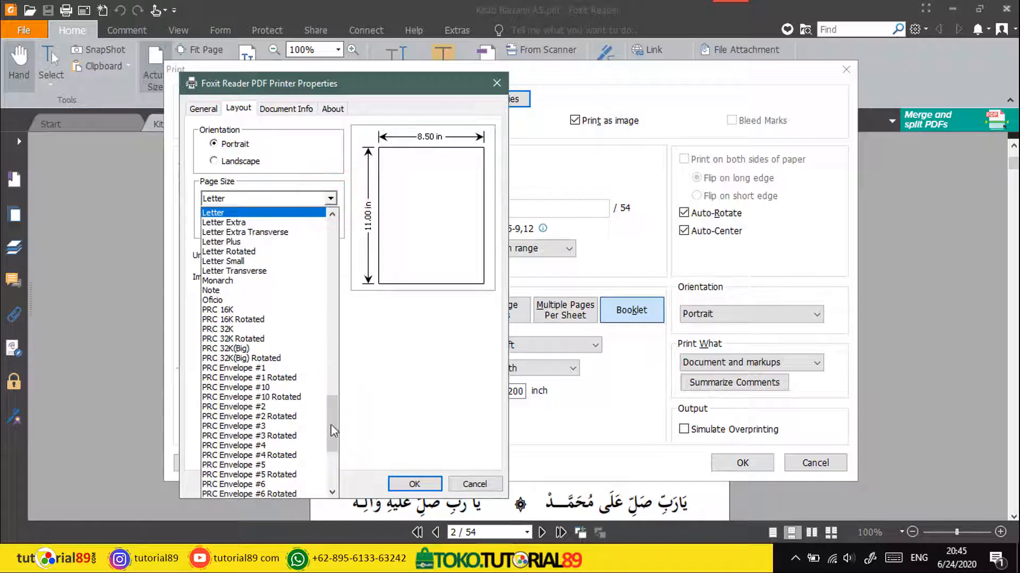
drag(332, 420, 342, 288)
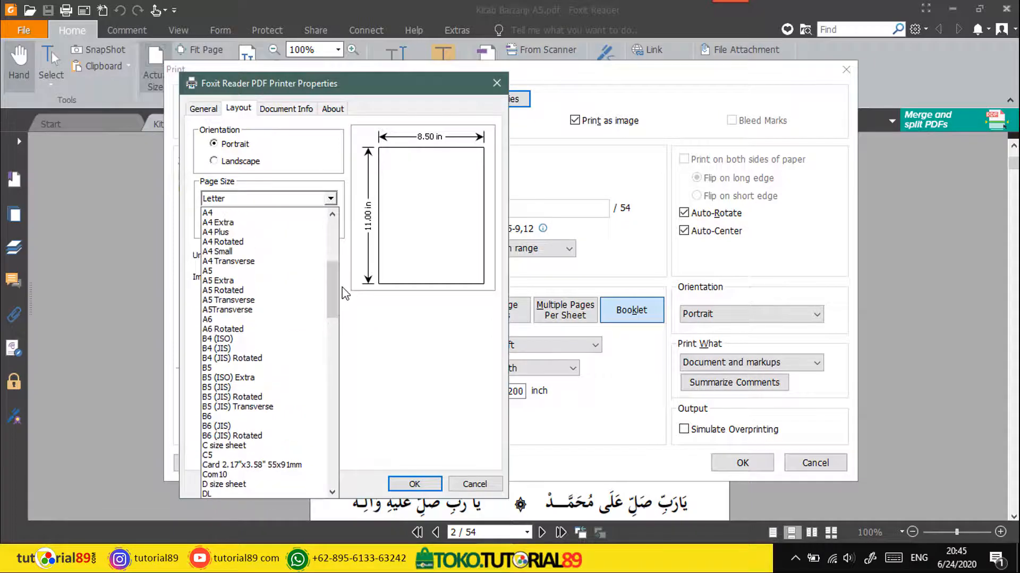
click(245, 213)
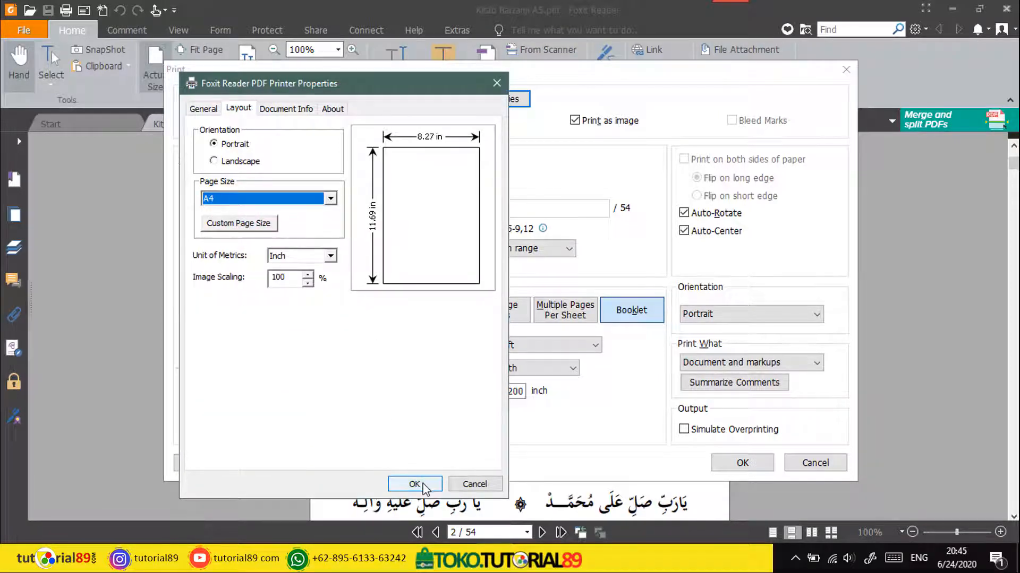
click(417, 482)
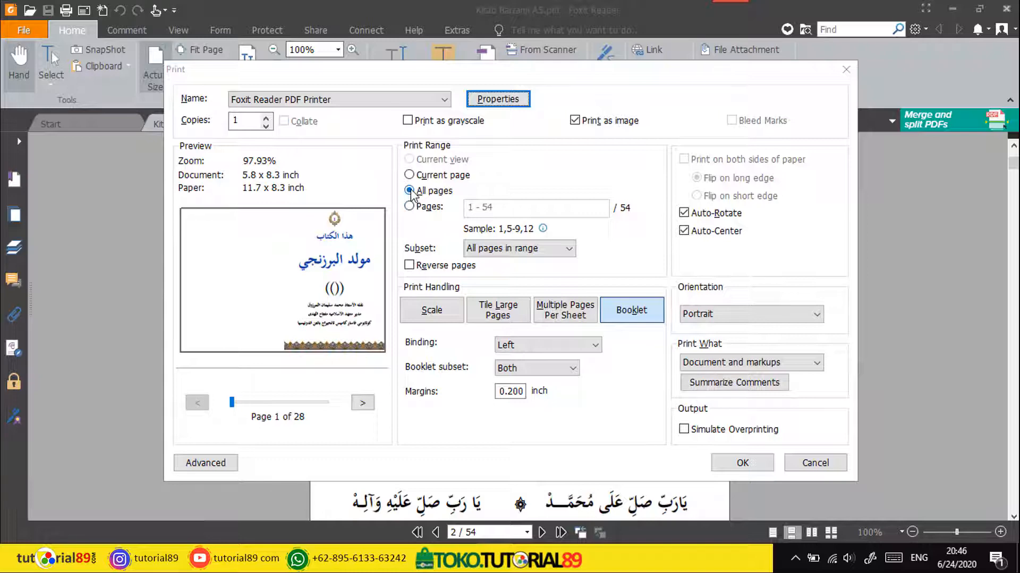
Limit the print range to pages 1 - 12
click(409, 206)
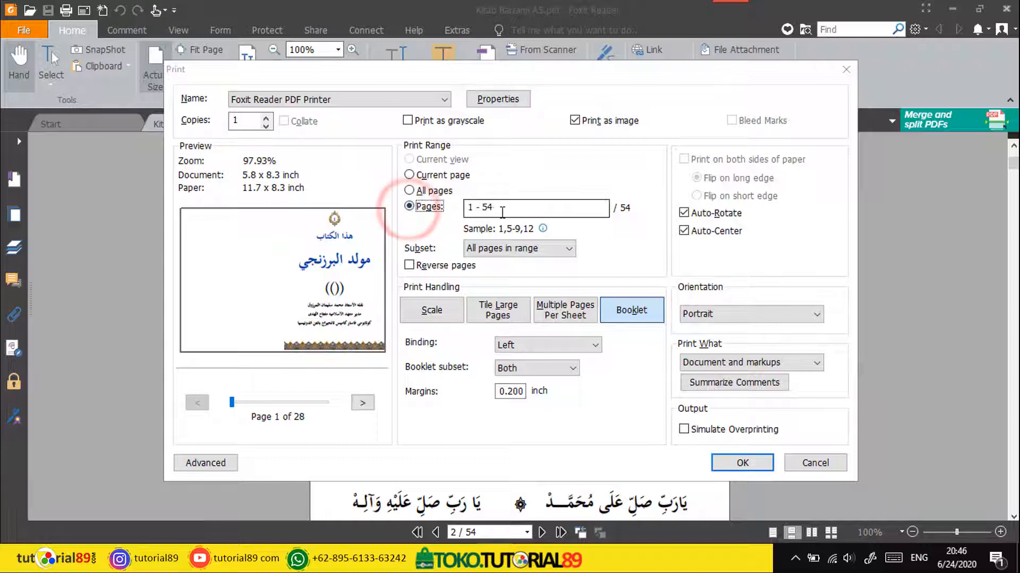
click(503, 208)
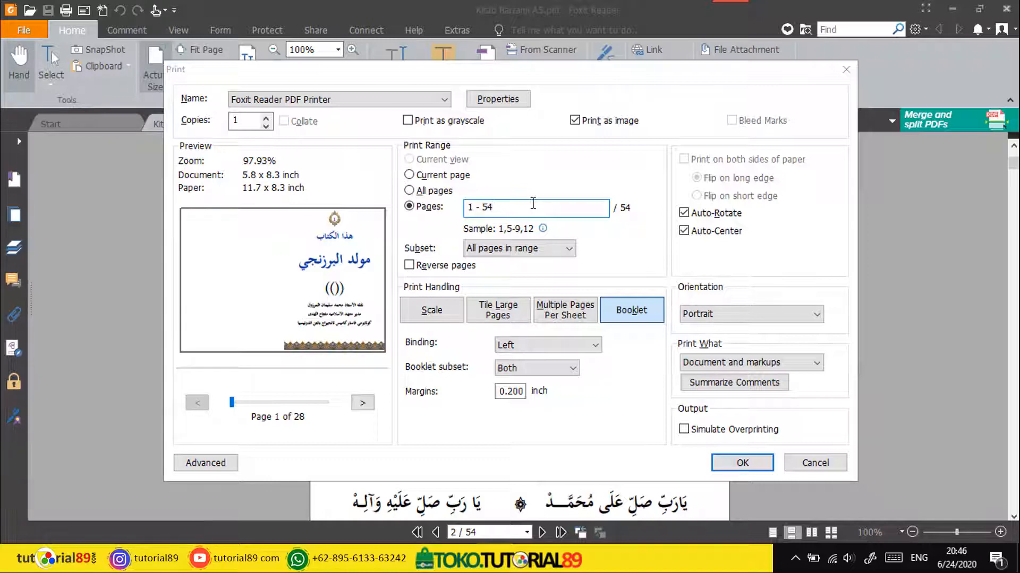
key(BackSpace)
key(BackSpace)
text(12)
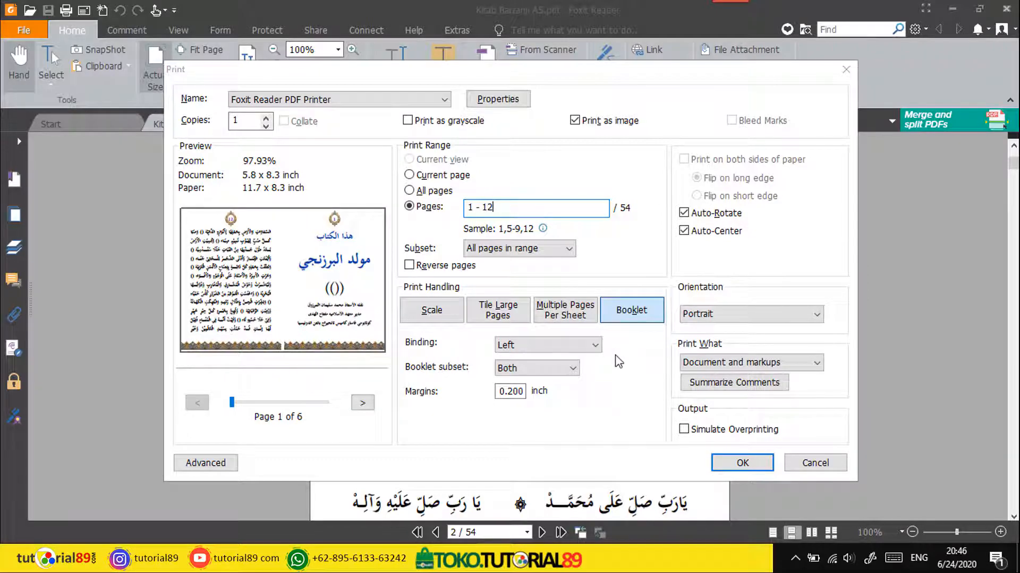
Switch the booklet binding to Right and back to Left to compare the page order in the preview
click(588, 346)
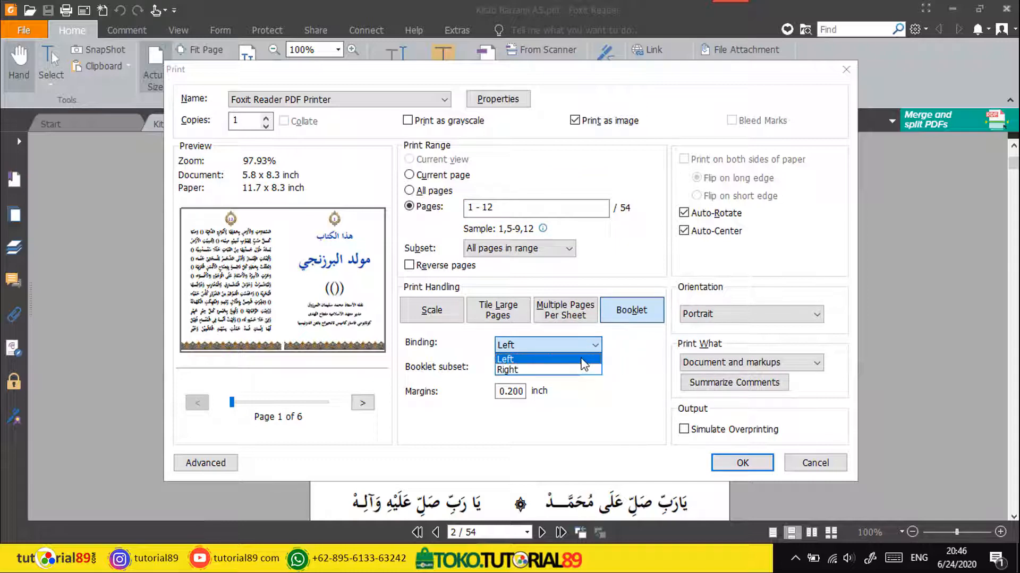
click(582, 360)
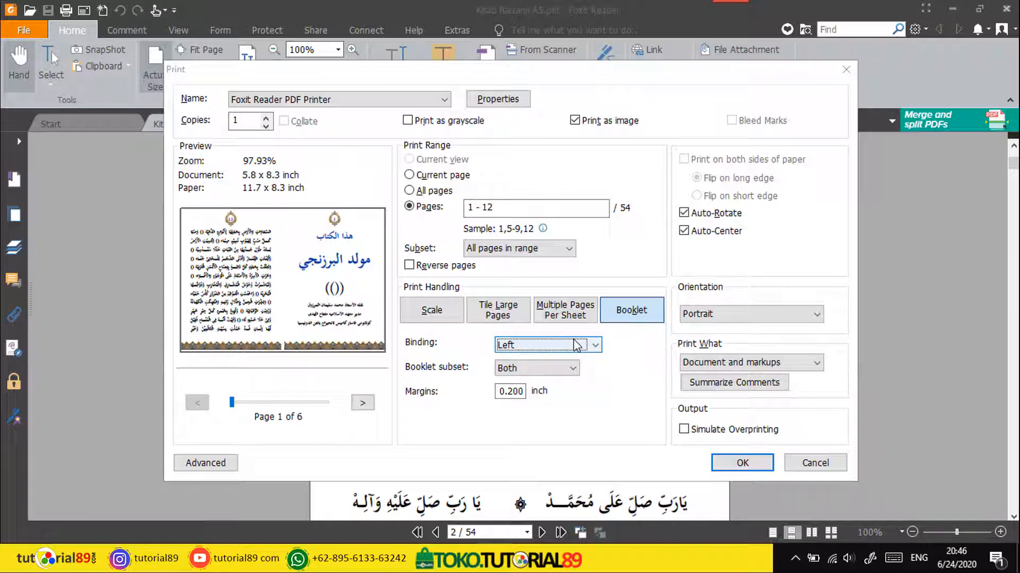
click(577, 345)
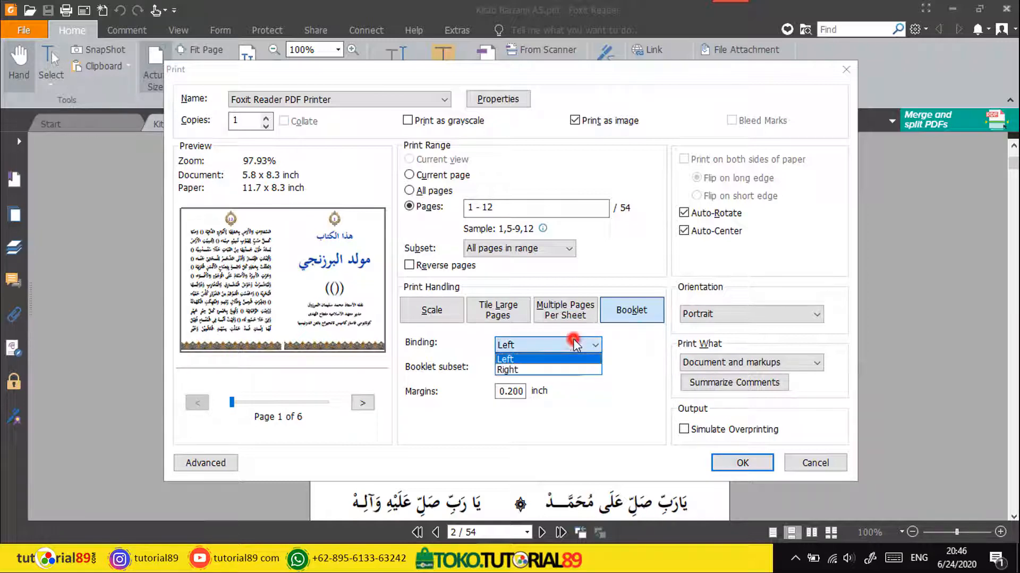
click(577, 370)
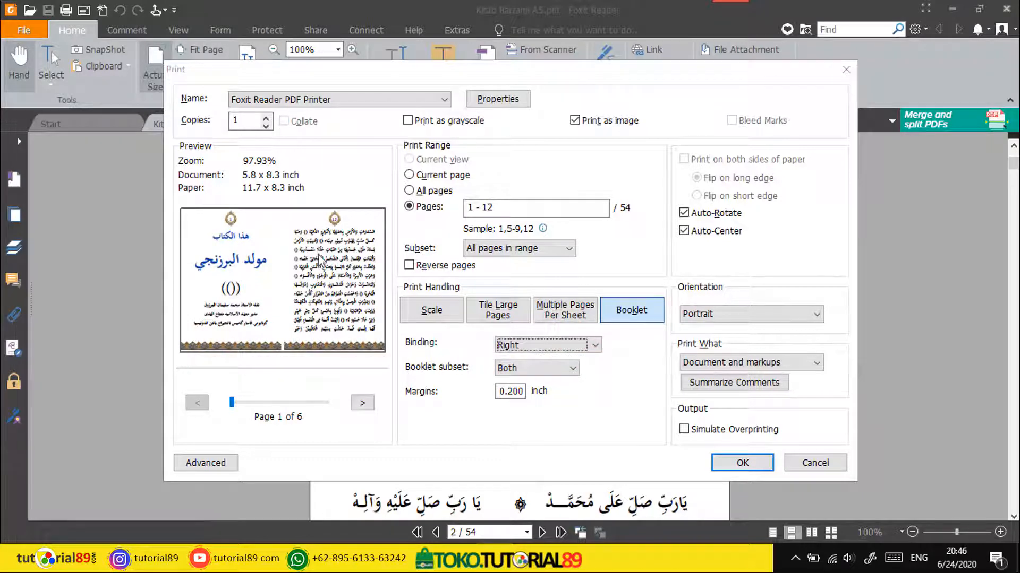
click(538, 349)
click(536, 359)
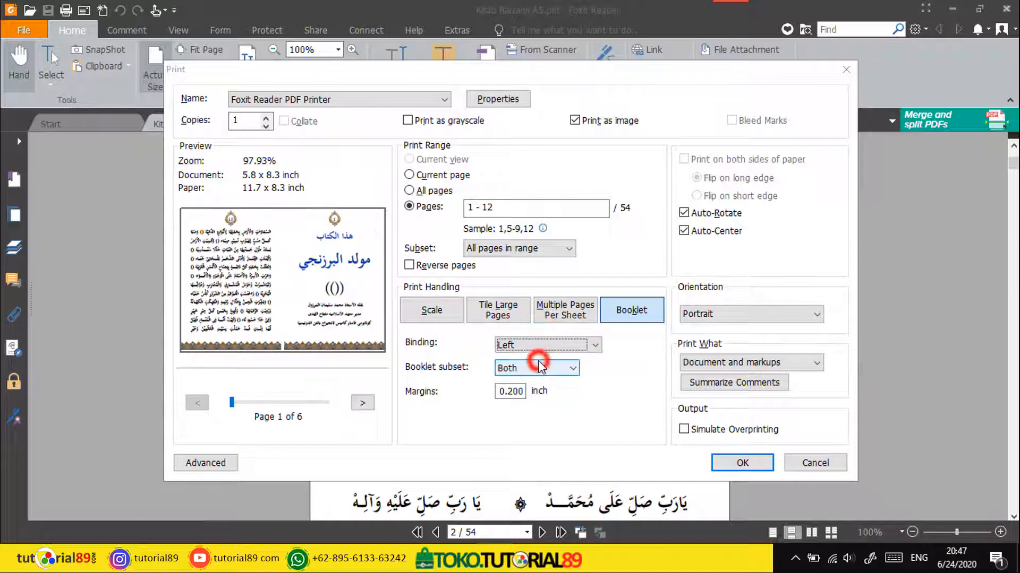
Set the booklet binding to Right and start printing the booklet to PDF
click(592, 345)
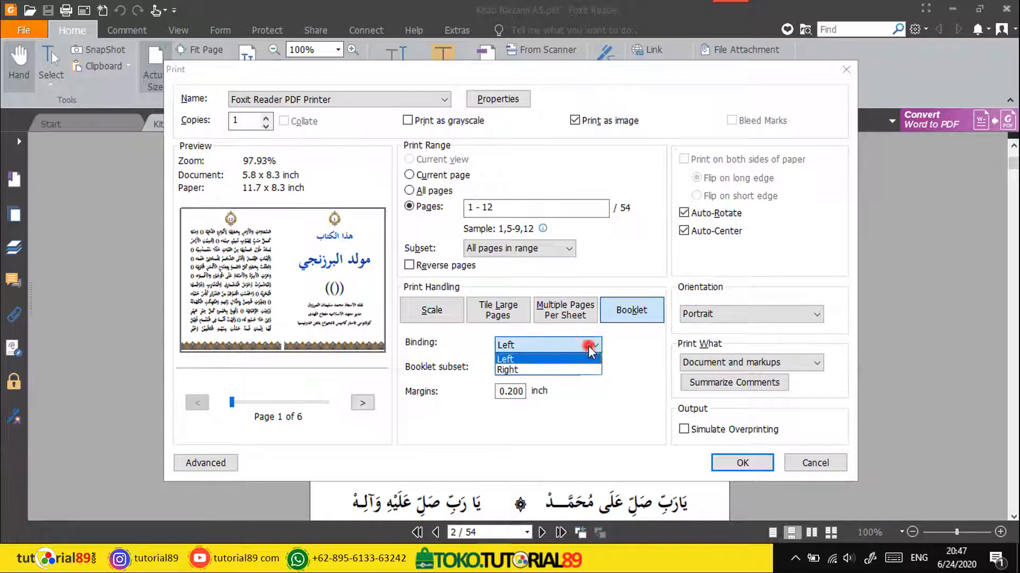
click(590, 368)
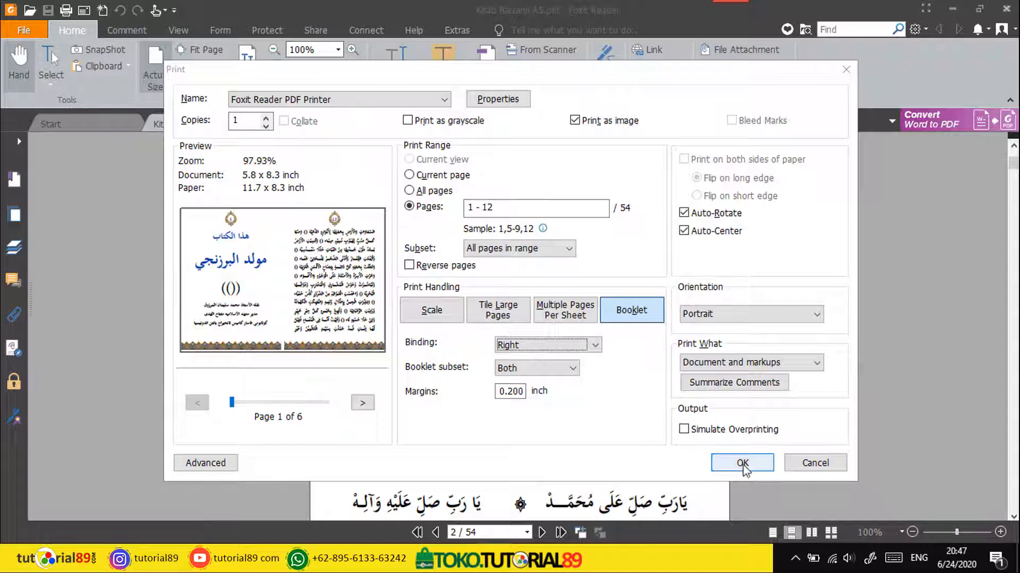
click(743, 463)
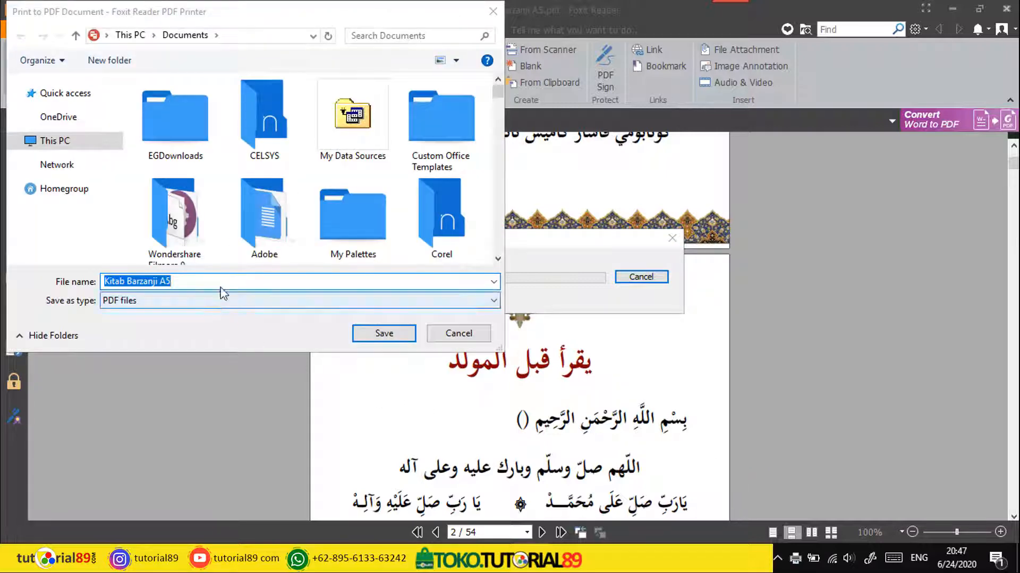
Name the output PDF "Kitab Barzanji A5 a" and choose the Desktop as its location
click(221, 281)
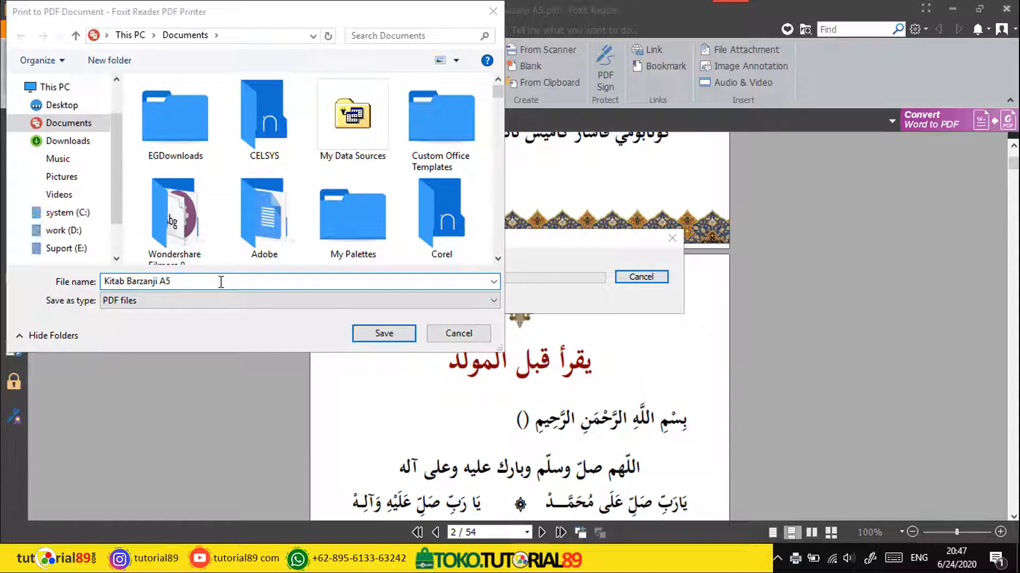
text(a)
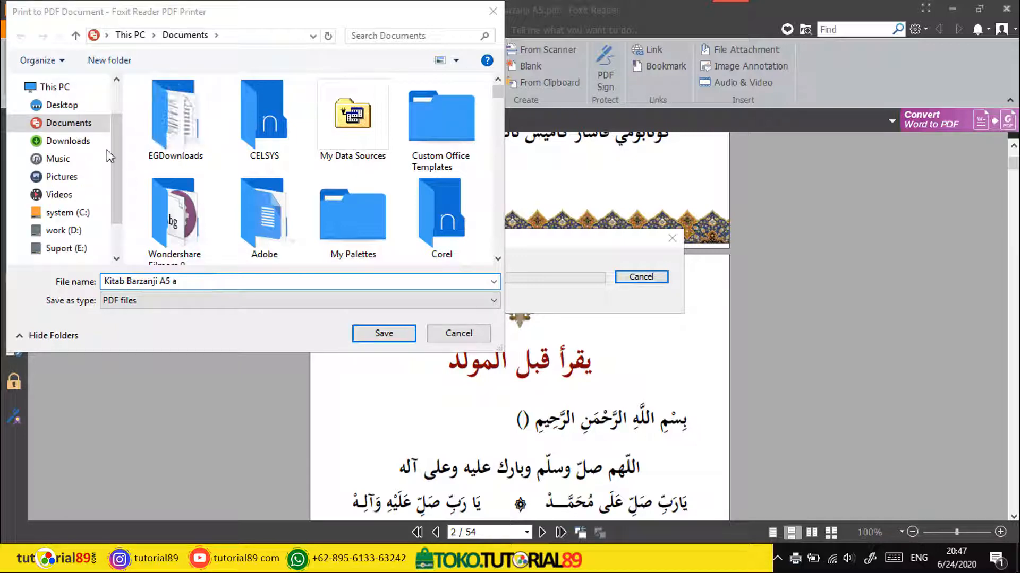
click(48, 104)
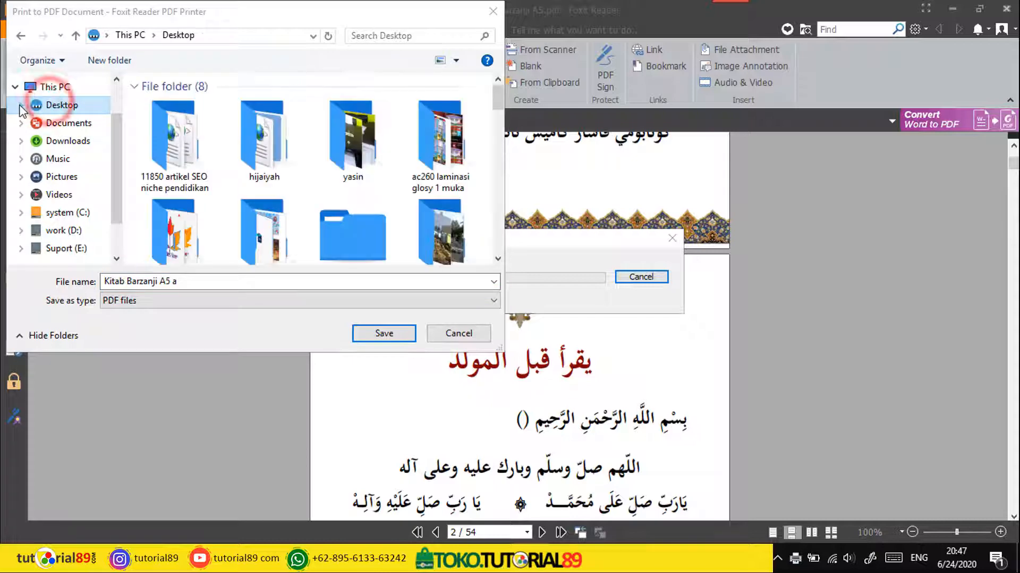
Create a folder named "kitab barzanji" on the Desktop and save the booklet PDF in it
click(108, 60)
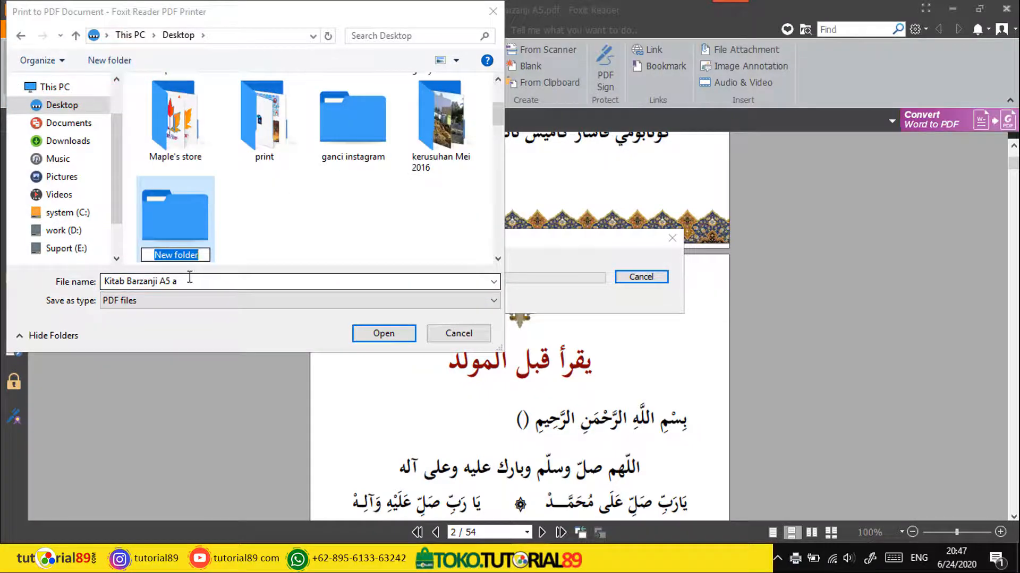
text(kitab )
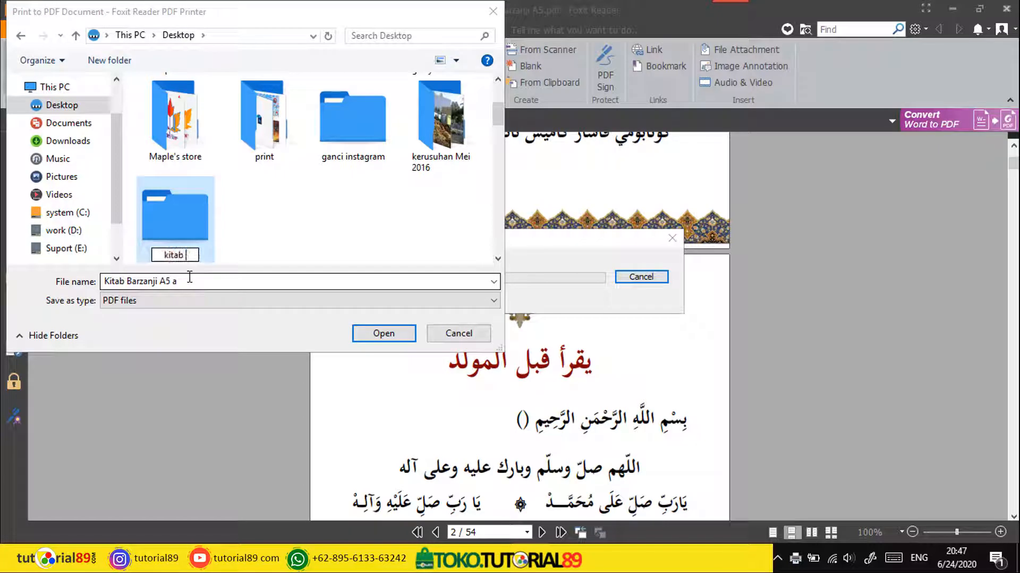
text(barjanzi)
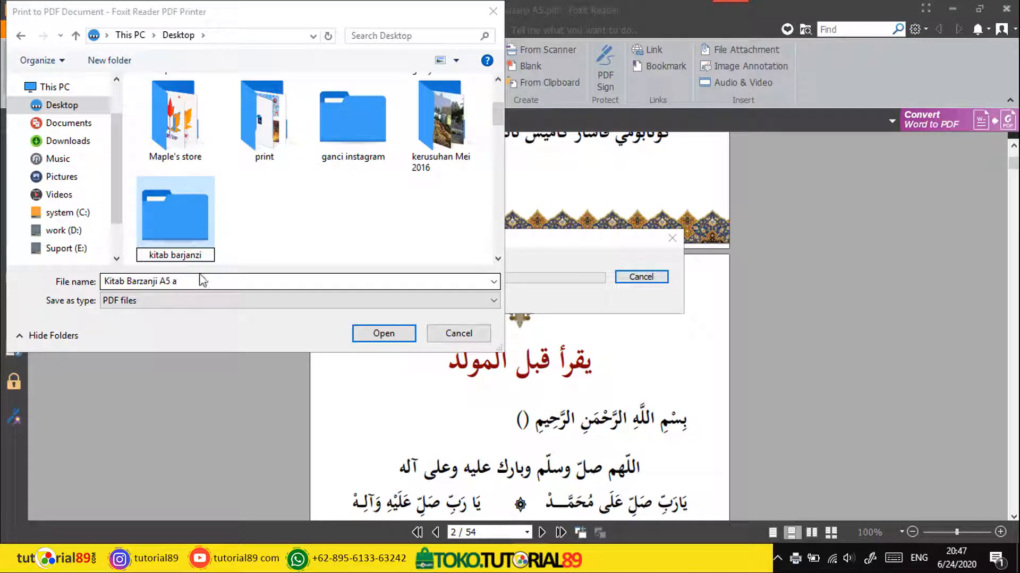
key(BackSpace)
key(BackSpace)
key(BackSpace)
key(BackSpace)
key(BackSpace)
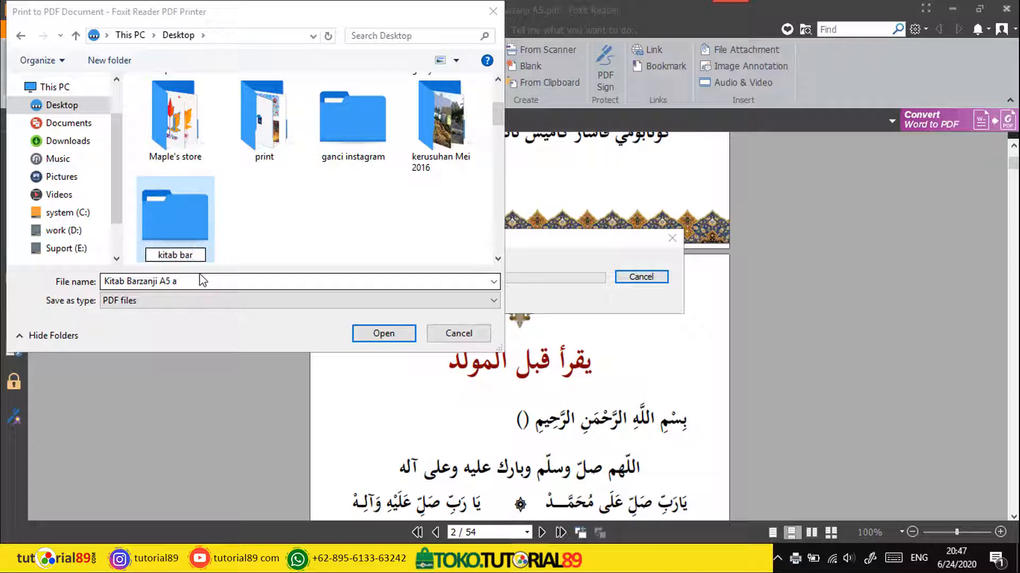
text(zanji)
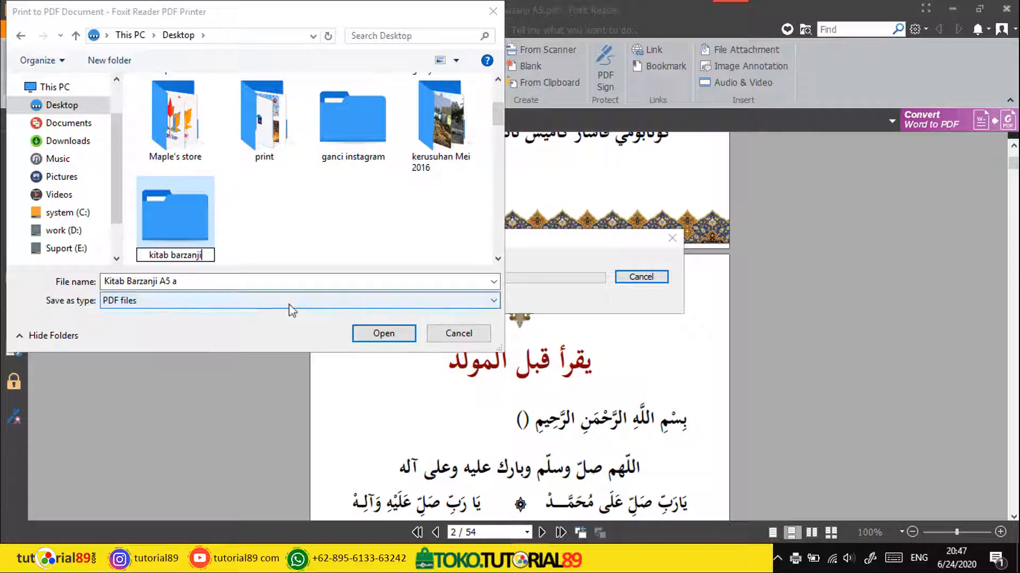
click(384, 335)
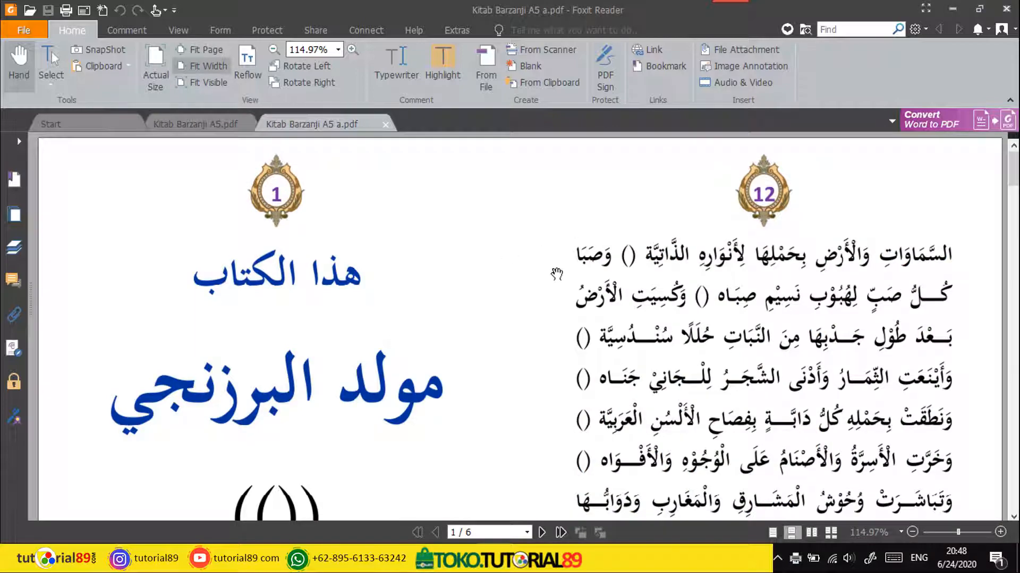
scroll(555, 275, down, 5)
scroll(555, 275, up, 5)
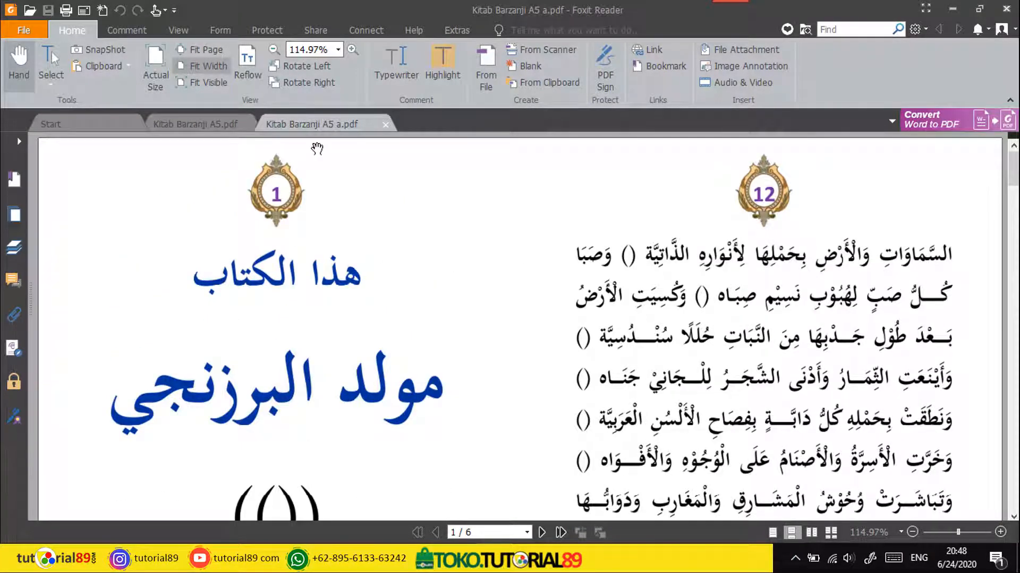
Start printing pages 13 - 24 of the original Kitab Barzanji A5 document as a right-bound booklet to PDF
click(215, 124)
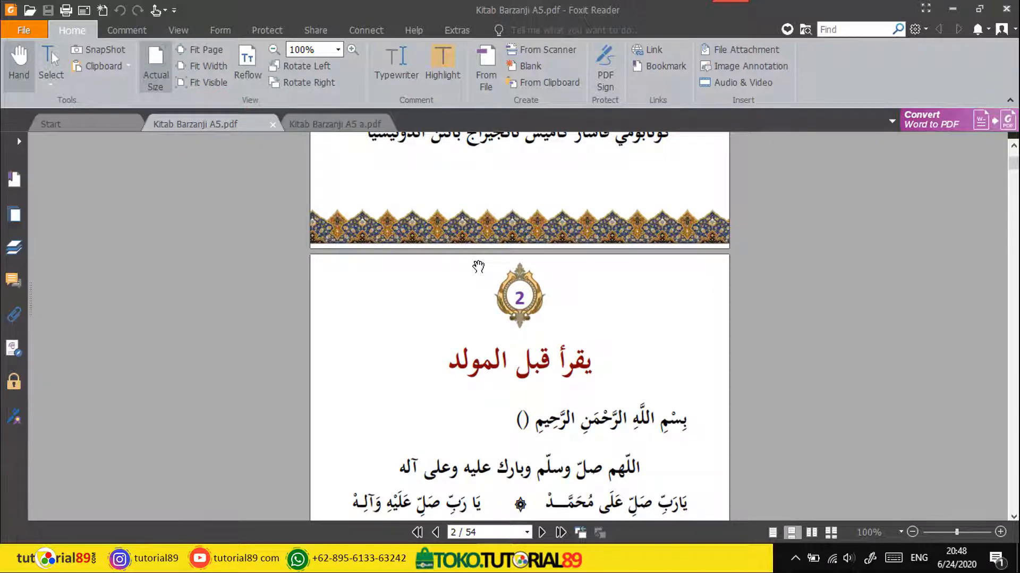
key(ctrl+p)
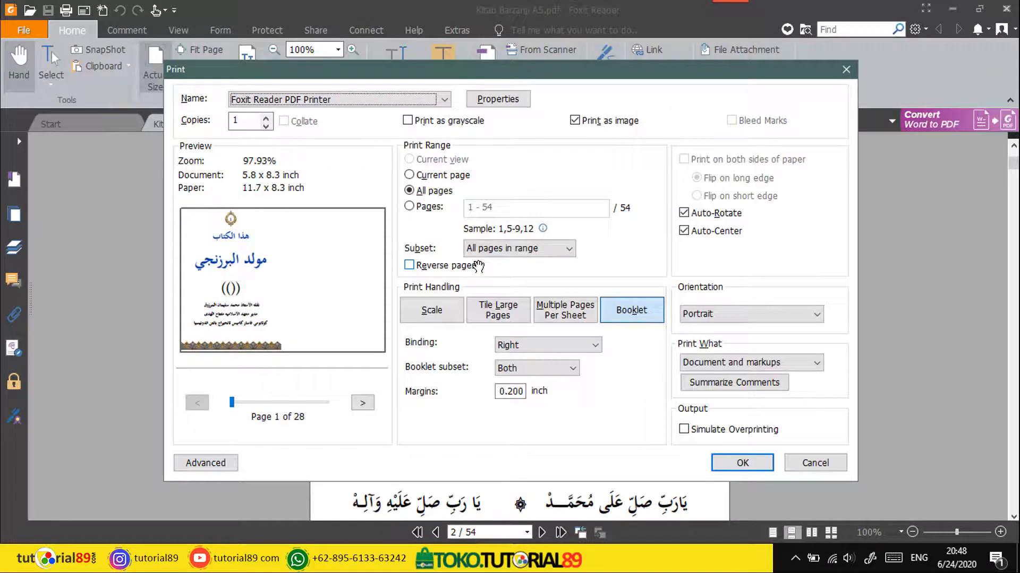
click(424, 212)
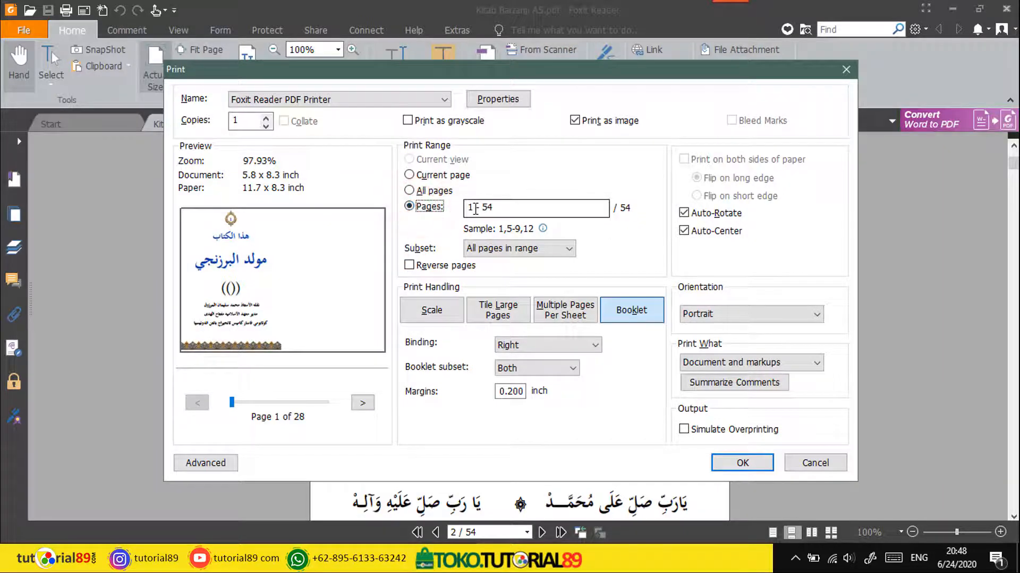
click(475, 208)
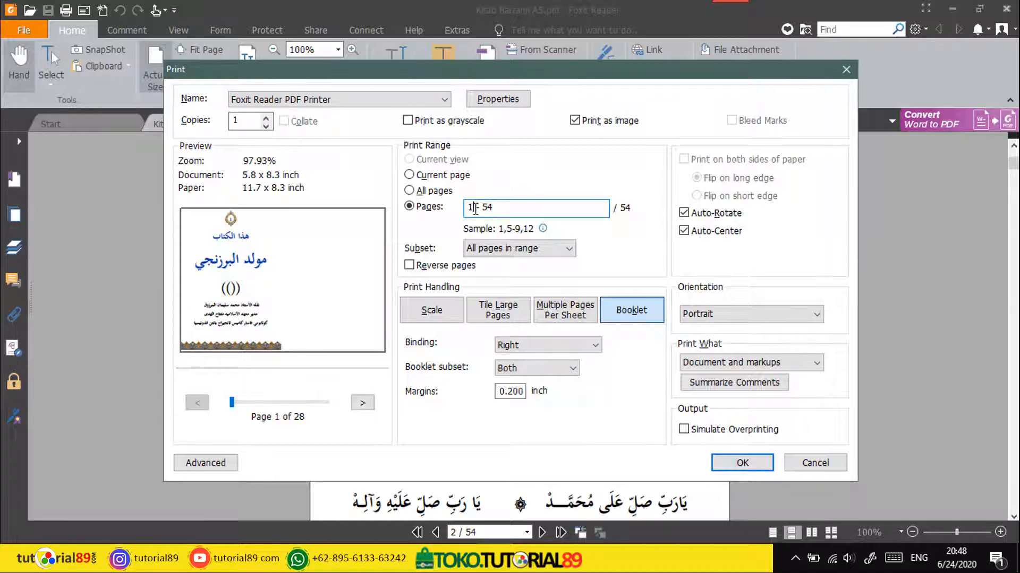
text(3)
key(BackSpace)
key(BackSpace)
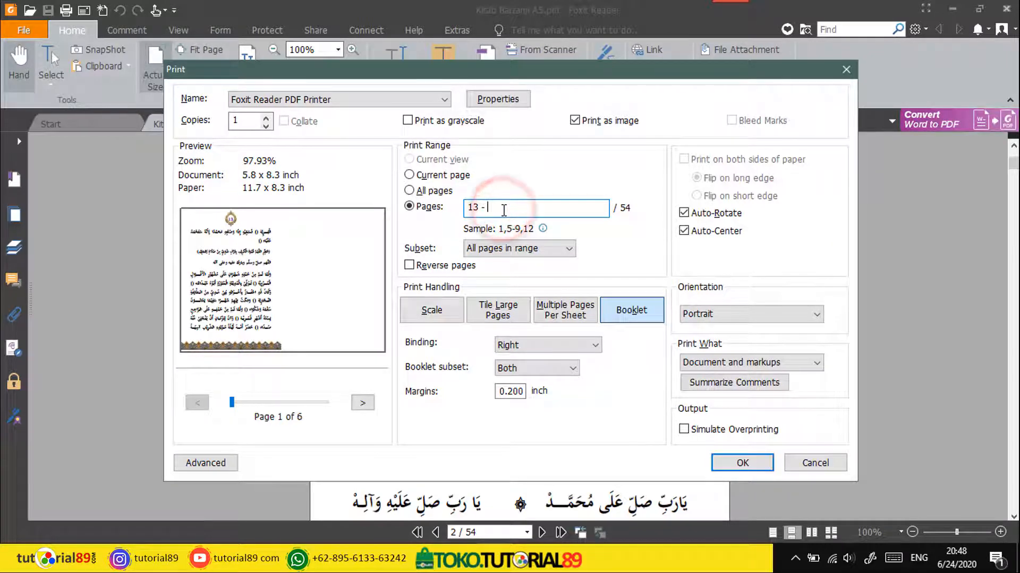
text(24)
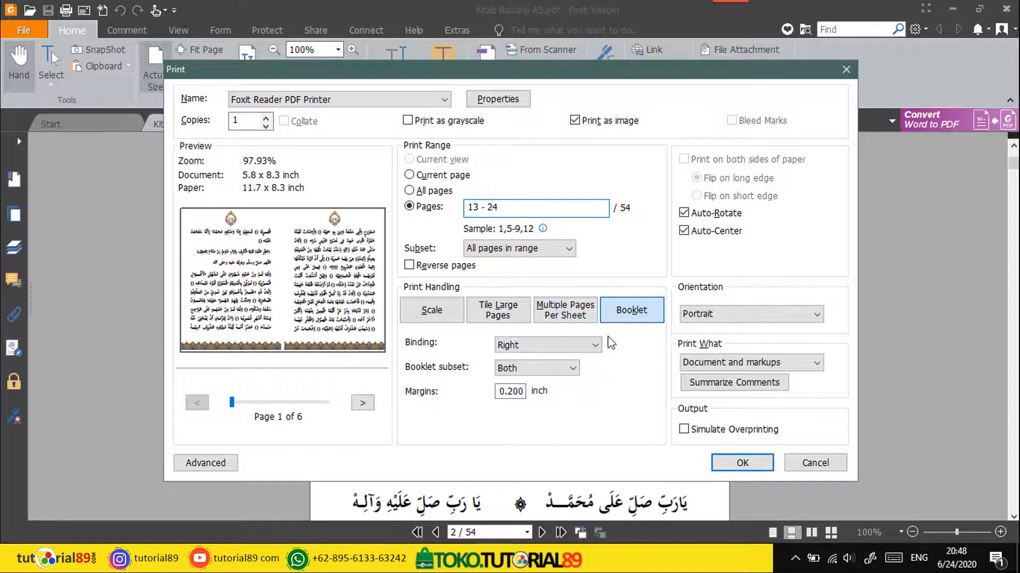
click(768, 464)
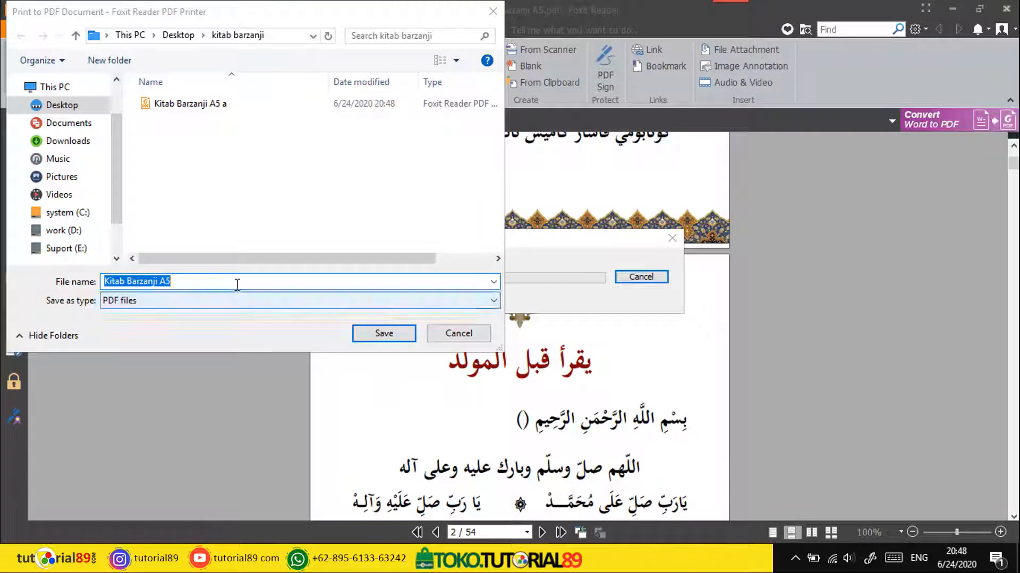
Name the output PDF "Kitab Barzanji A5 b" and save it in the kitab barzanji folder
click(238, 285)
text(b)
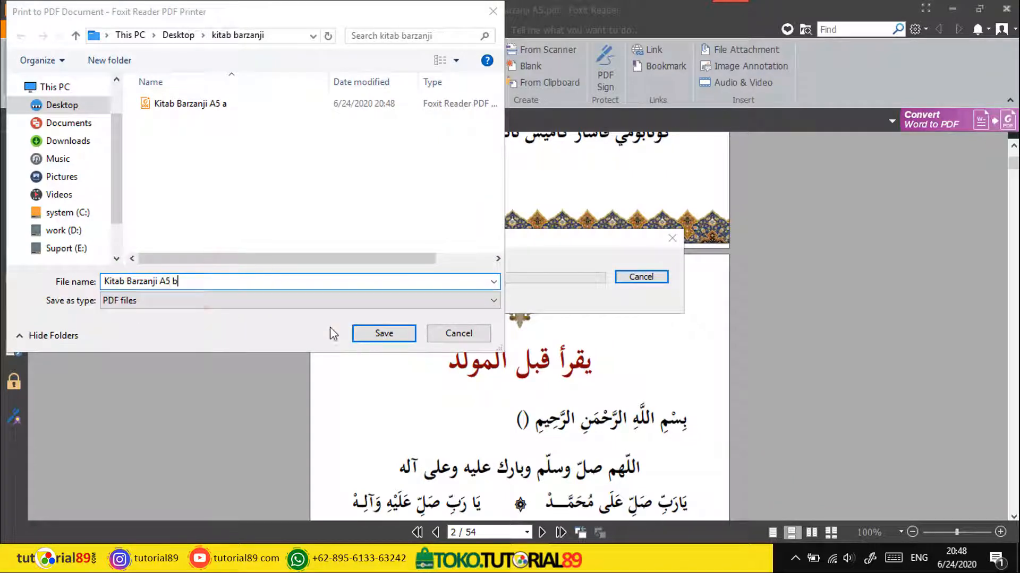
click(372, 335)
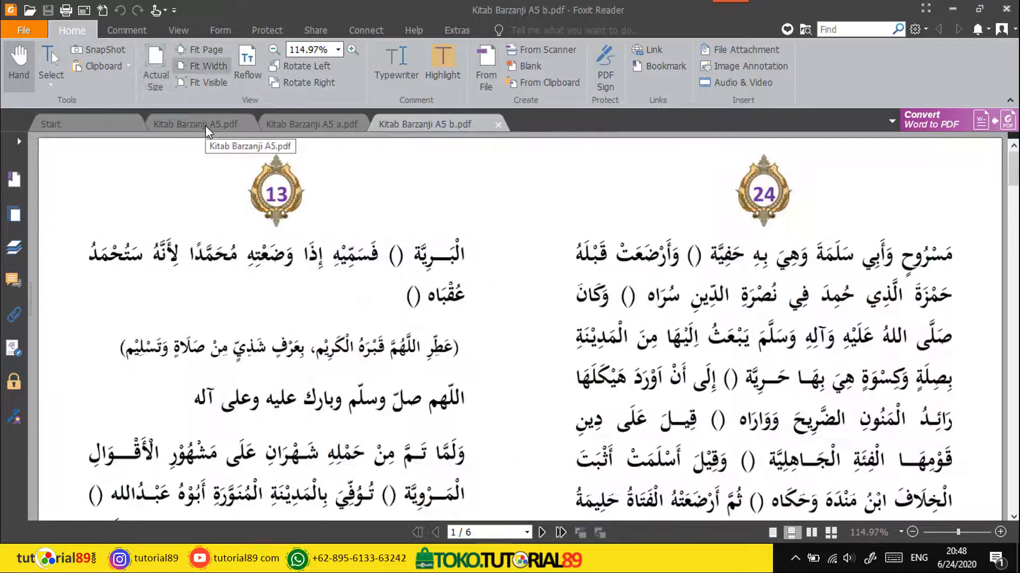
Print pages 25 - 36 of the original A5 document as a booklet and save the PDF as "Kitab Barzanji A5 c"
click(205, 127)
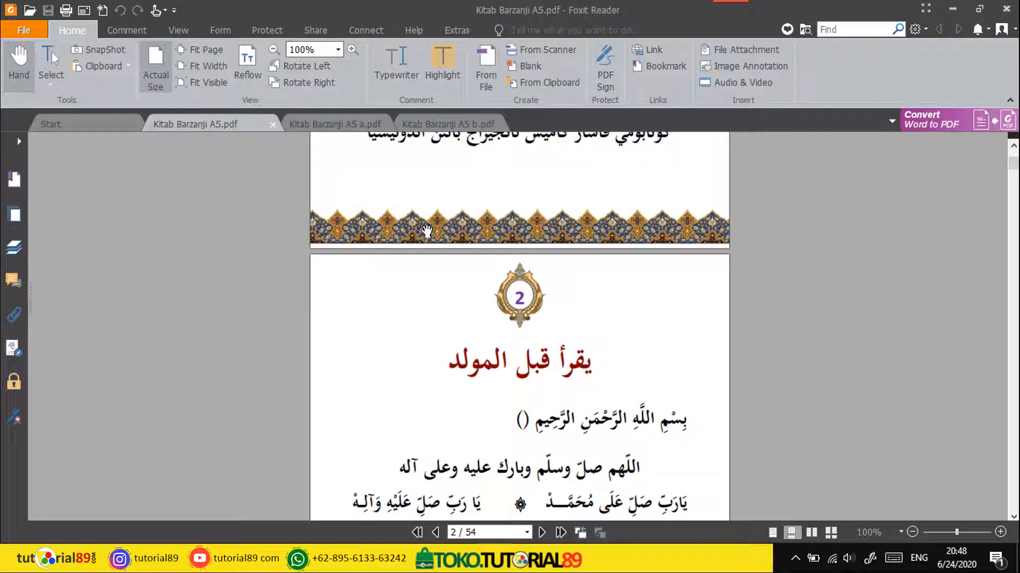
key(ctrl+p)
click(410, 206)
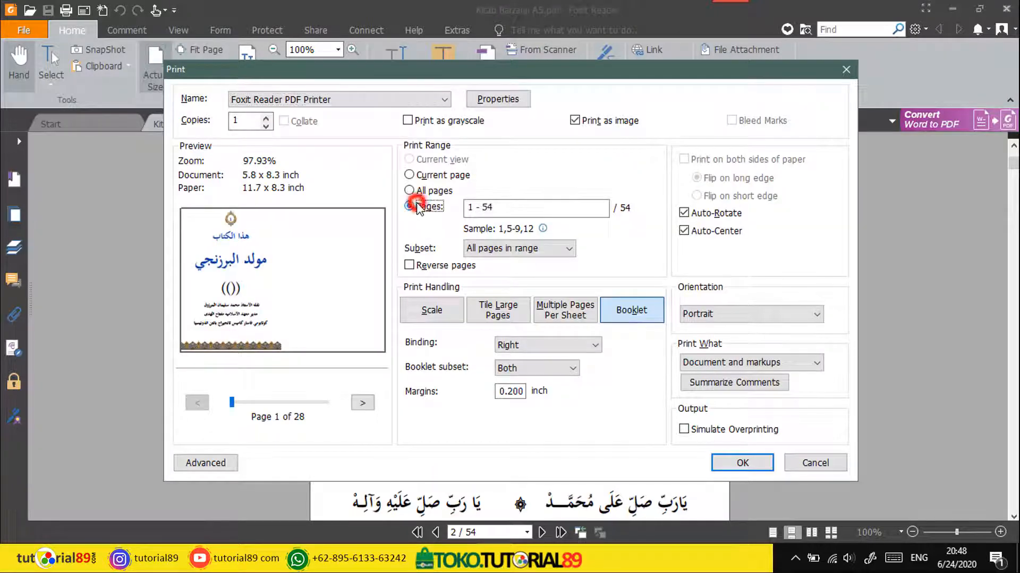
click(474, 211)
key(BackSpace)
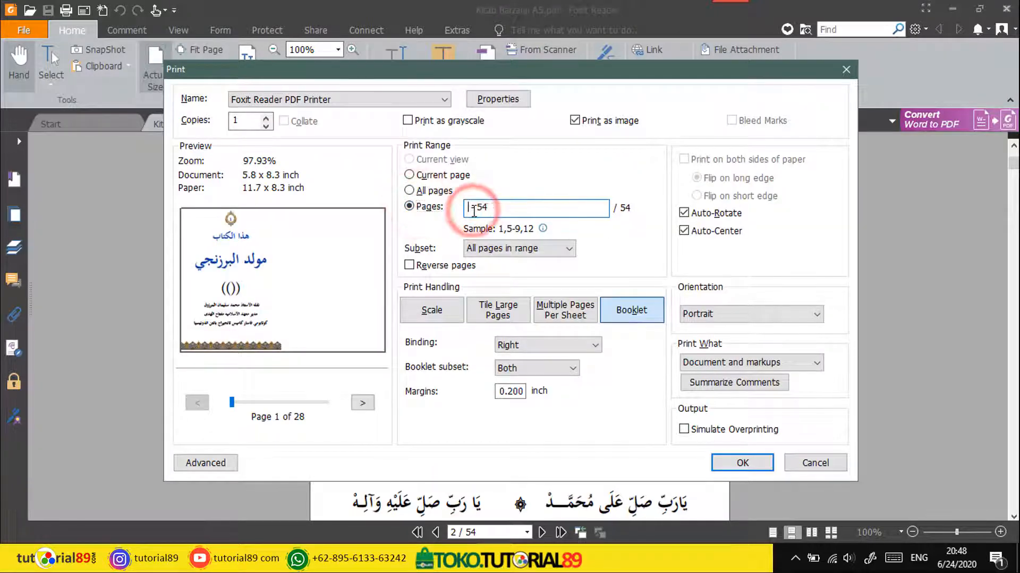
text(2)
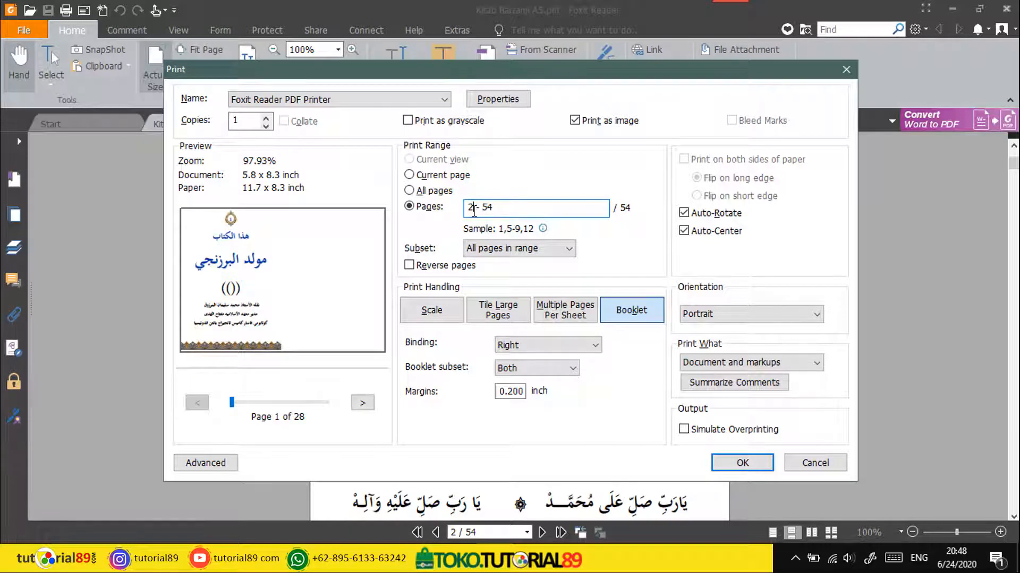
text(5)
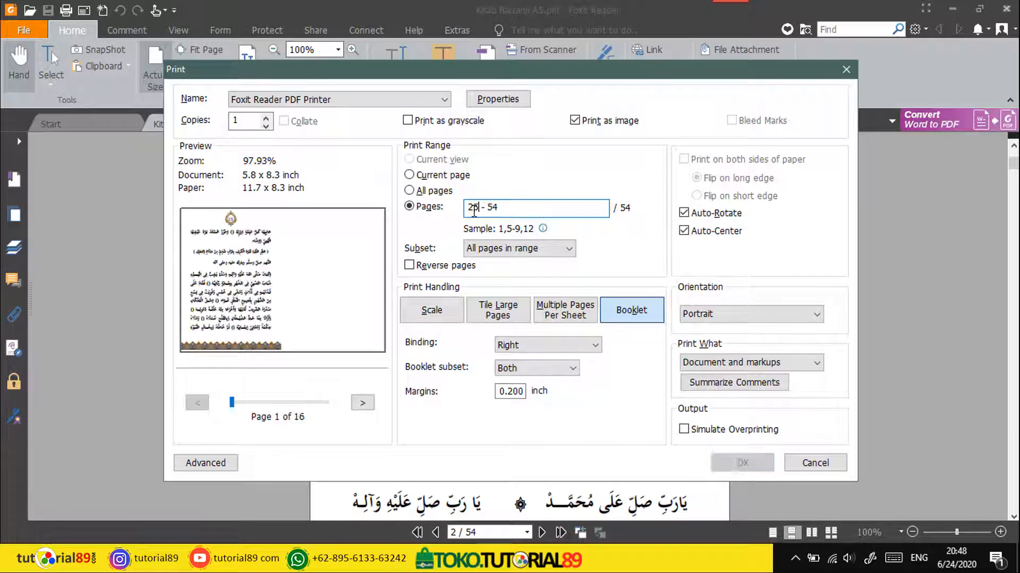
key(BackSpace)
key(BackSpace)
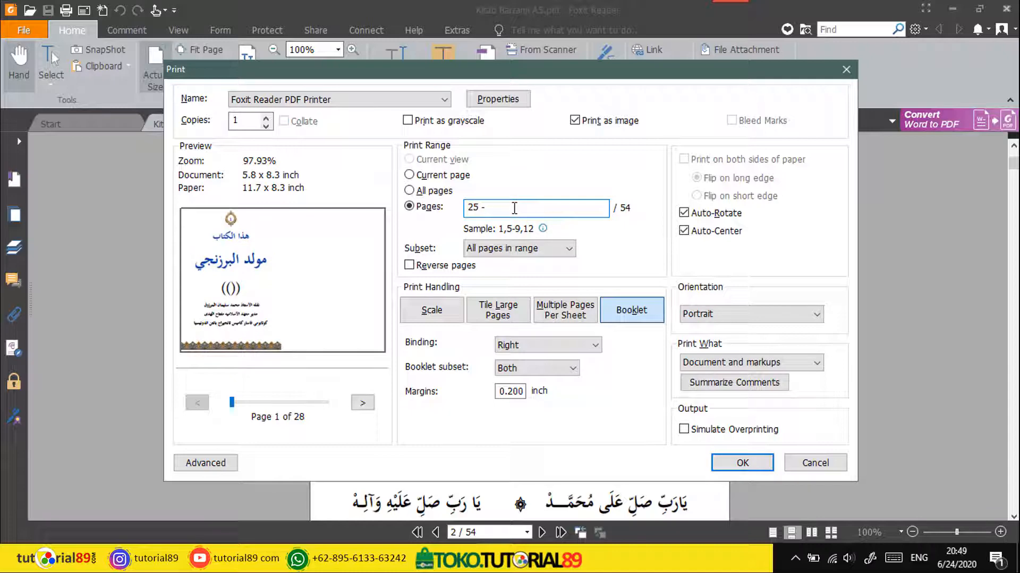
text(36)
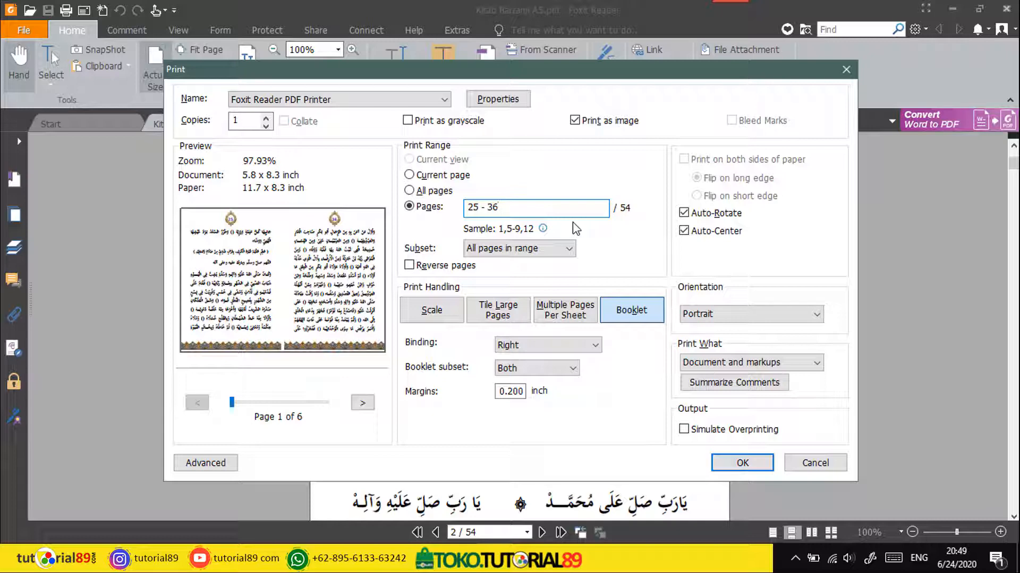
click(746, 462)
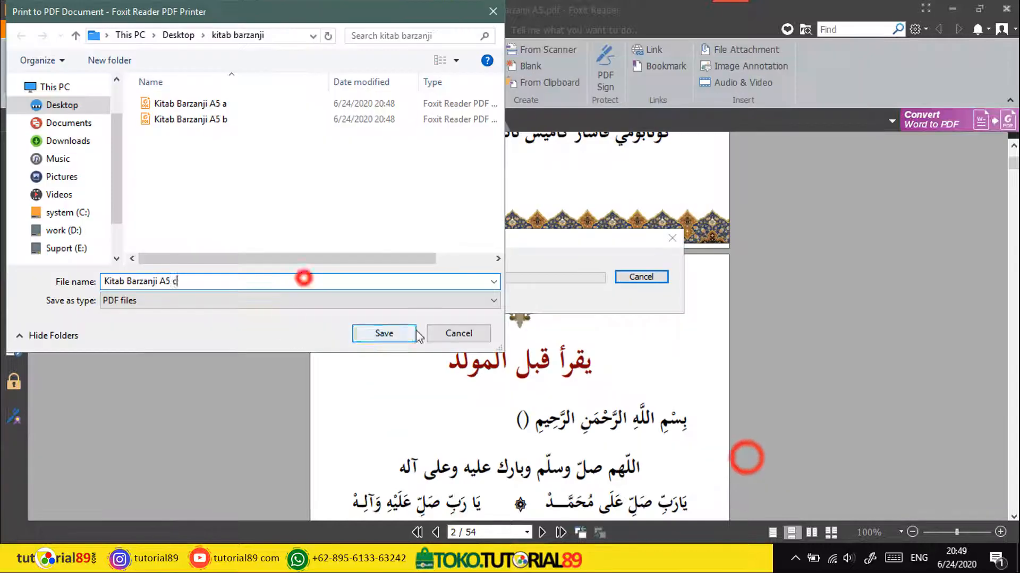
click(383, 333)
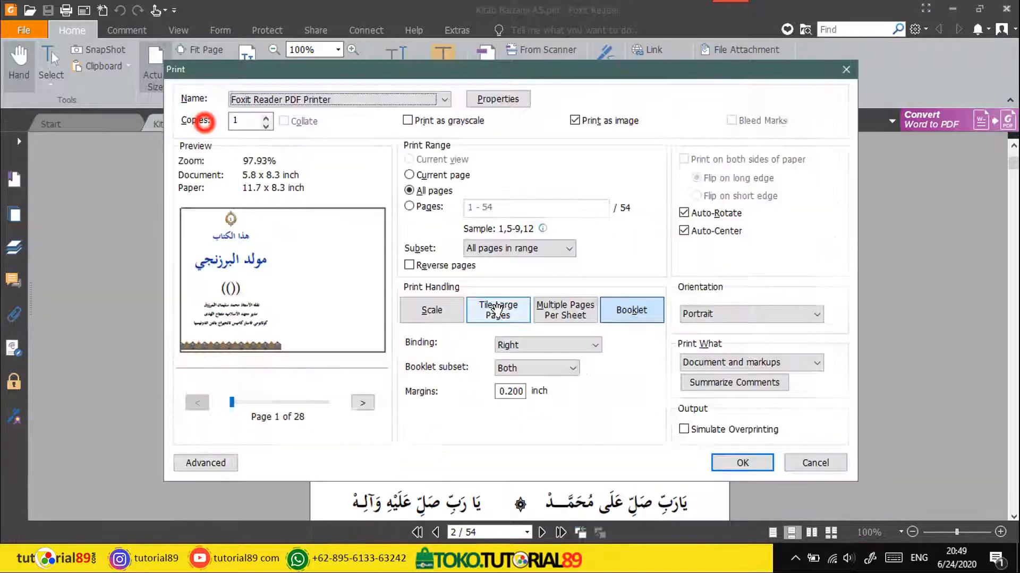
Print pages 37 - 48 of the original document as a booklet and save the PDF as "Kitab Barzanji A5 d"
click(474, 206)
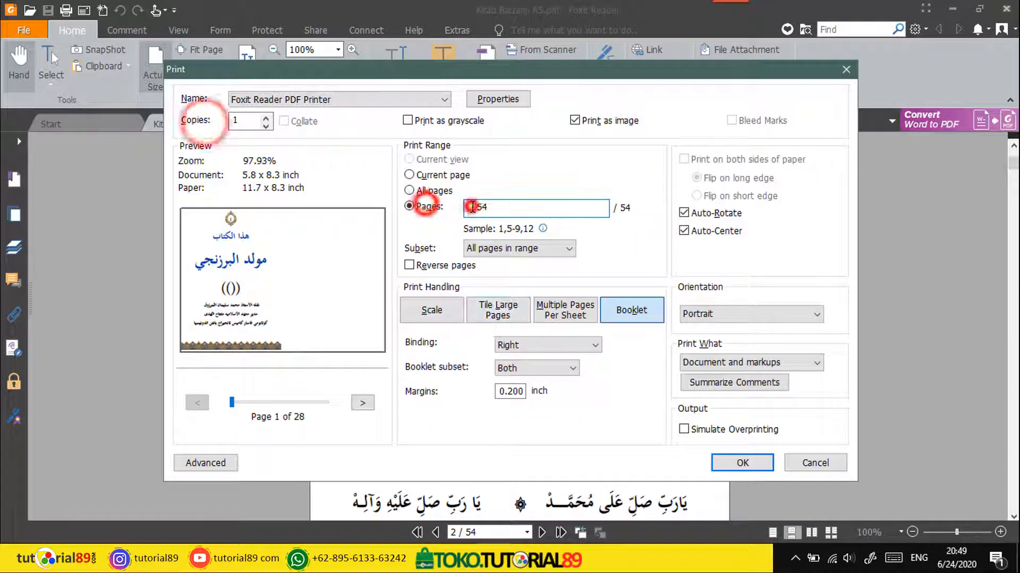
text(37 - 48)
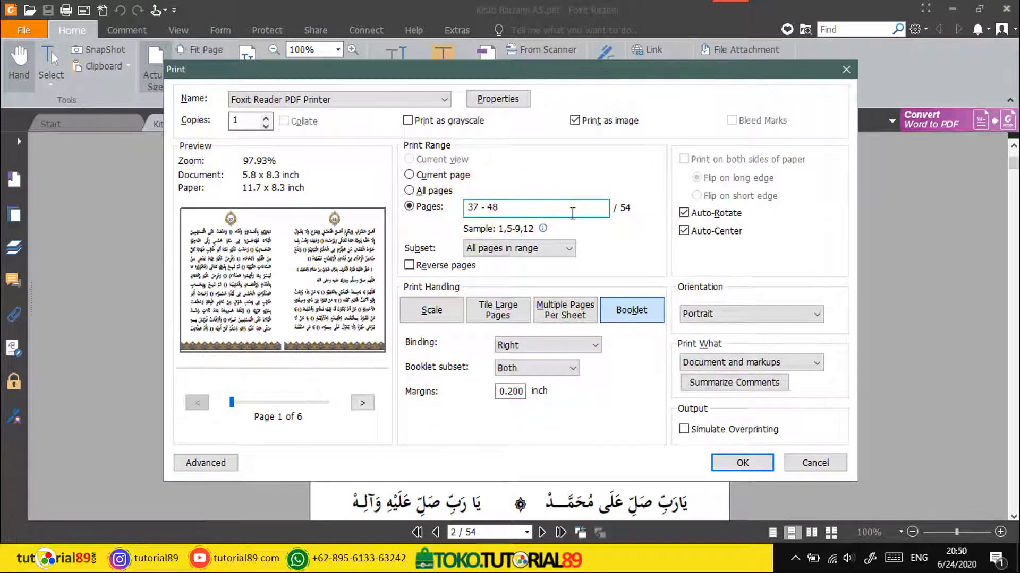
click(749, 463)
click(274, 278)
text(d)
click(390, 335)
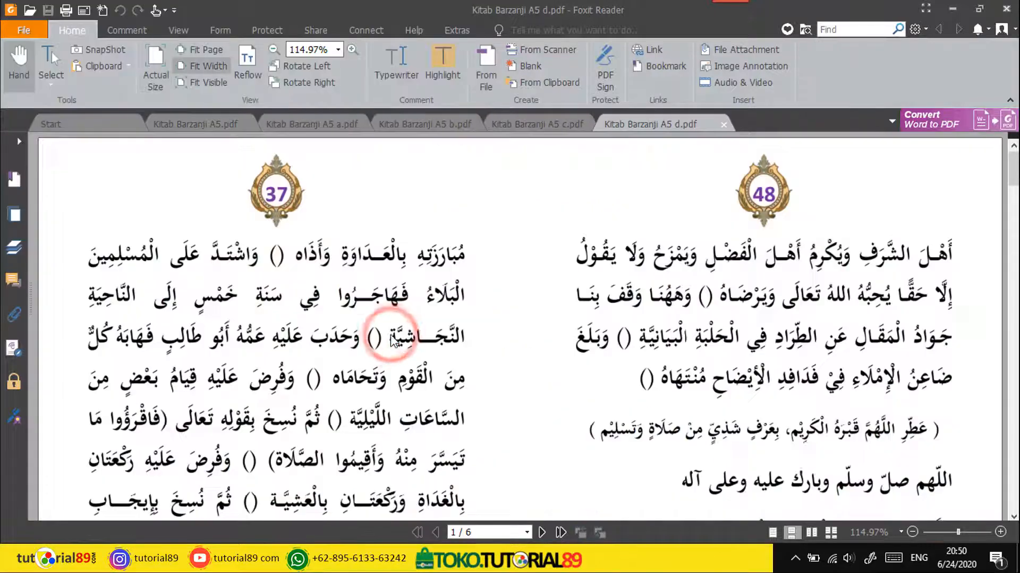
Print pages 49 - 54 of the original document as a booklet and save the PDF as "Kitab Barzanji A5 e"
key(ctrl+p)
click(409, 206)
click(477, 207)
text(49 - 54)
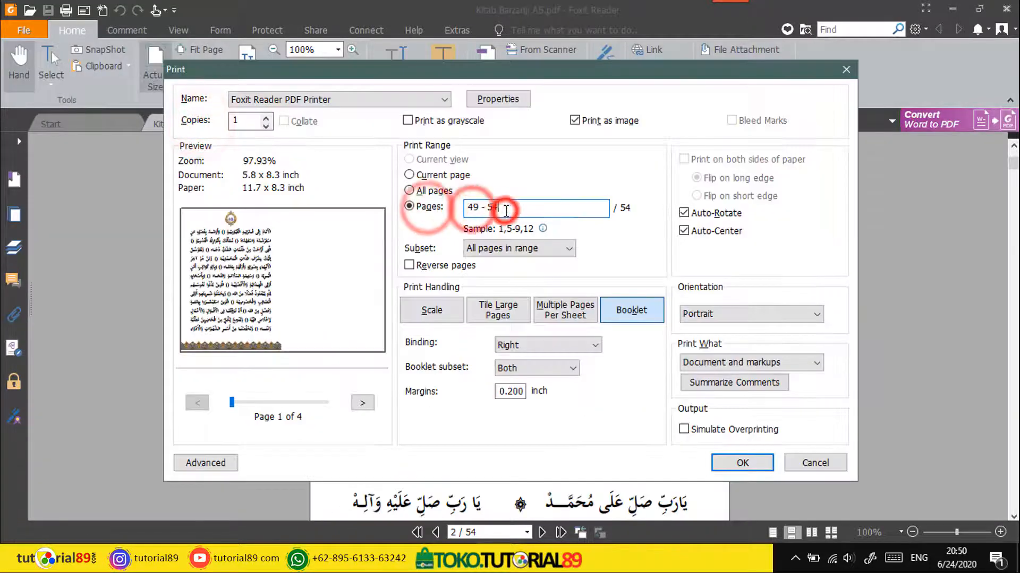
click(742, 462)
click(274, 282)
text(e)
click(391, 336)
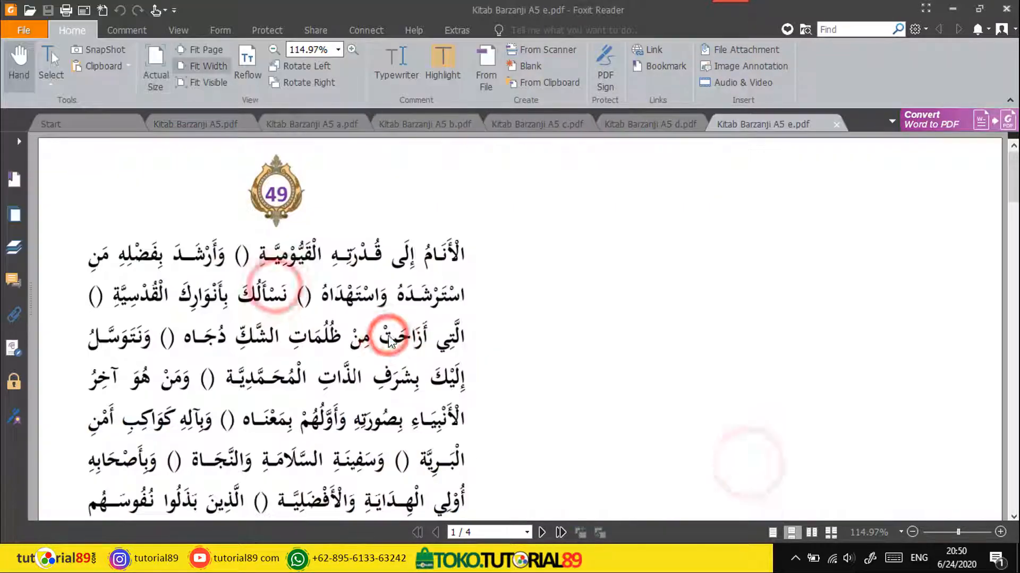
Review the original document and the five booklet PDFs, a through e, one after another
click(184, 122)
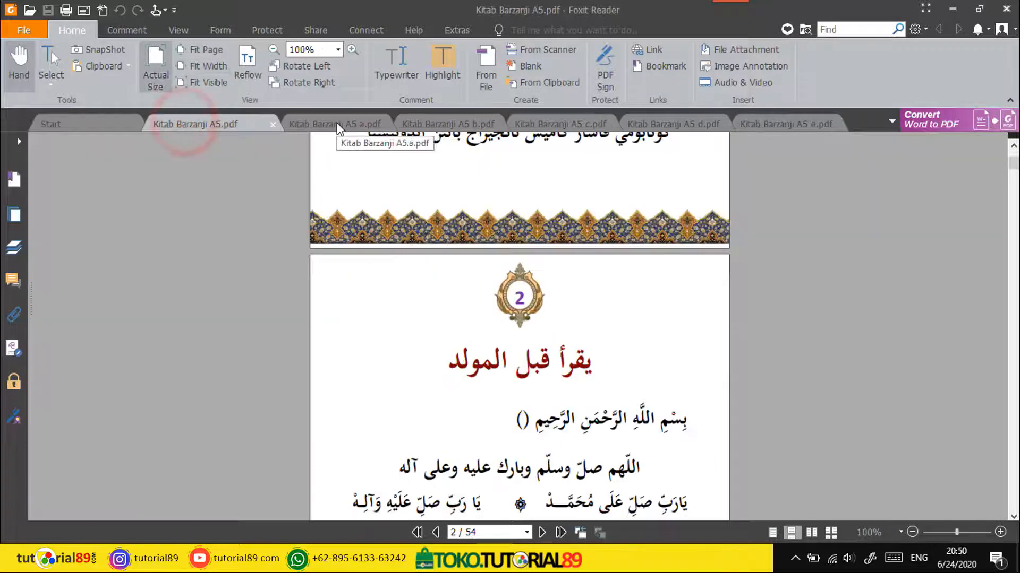
click(336, 124)
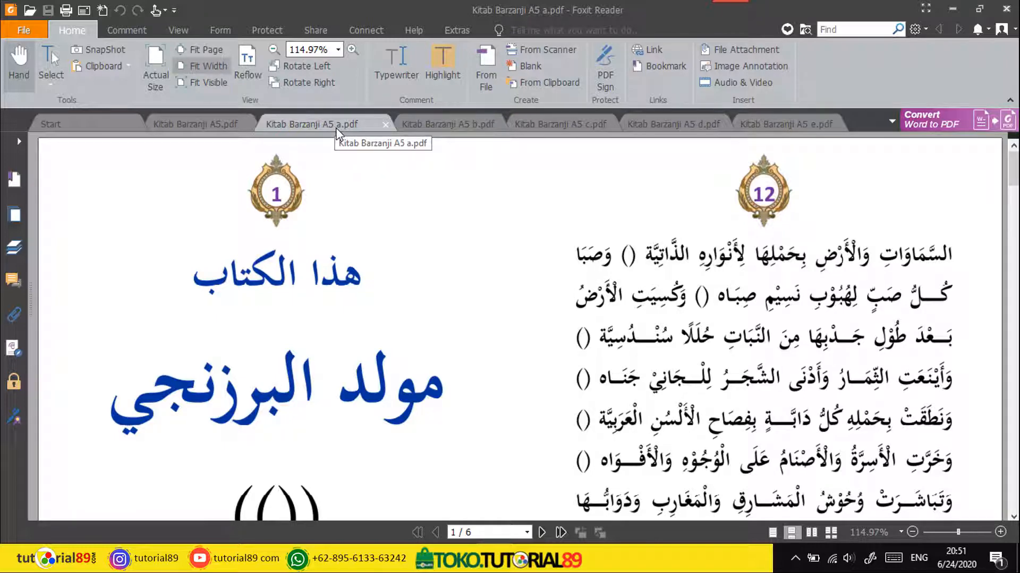
click(452, 123)
click(555, 122)
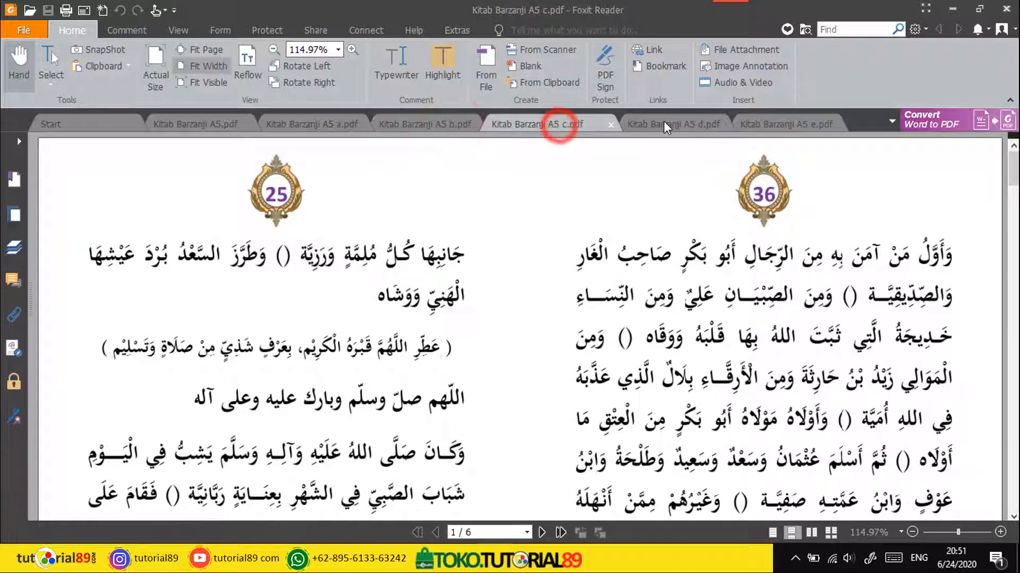
click(664, 121)
click(767, 126)
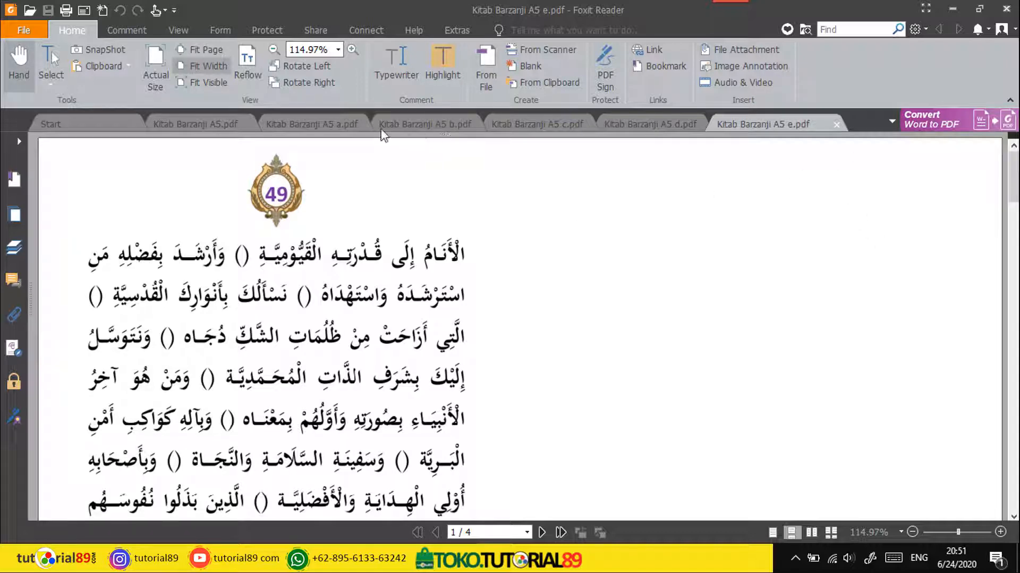
click(355, 126)
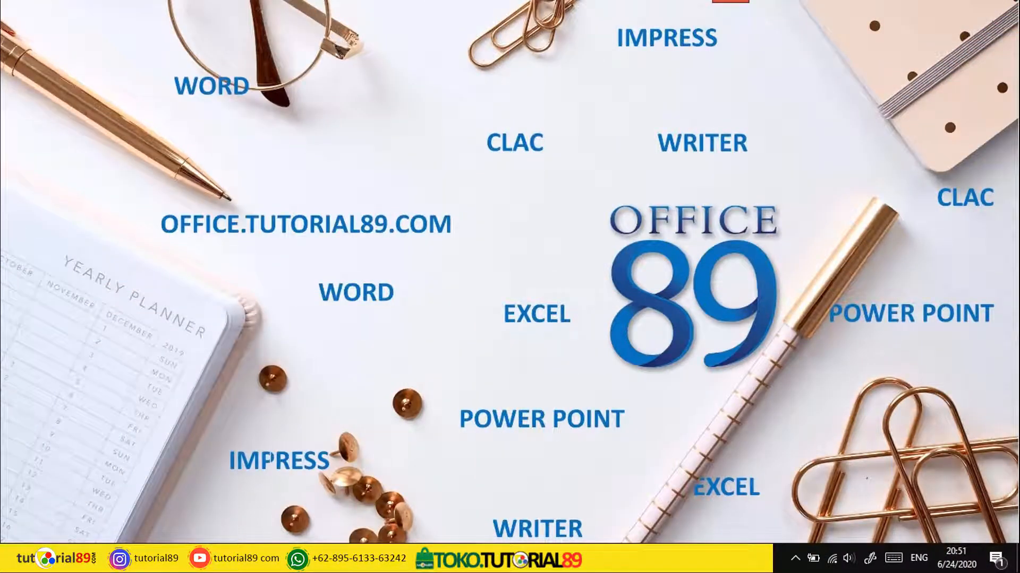
Switch to File Explorer and open the kitab barzanji folder on the Desktop to check the booklet PDFs
mouse_move(494, 559)
key(super+e)
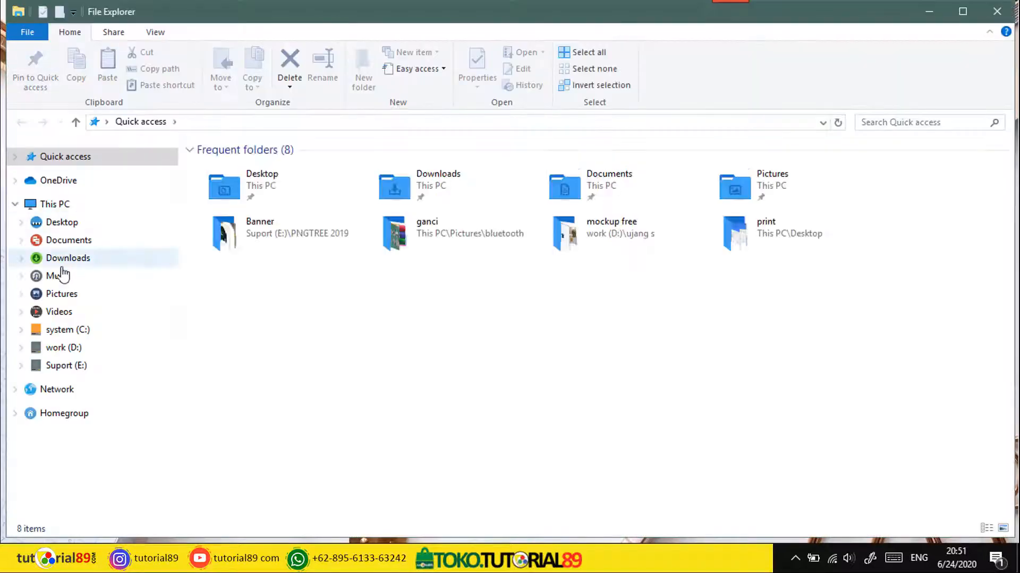
click(20, 222)
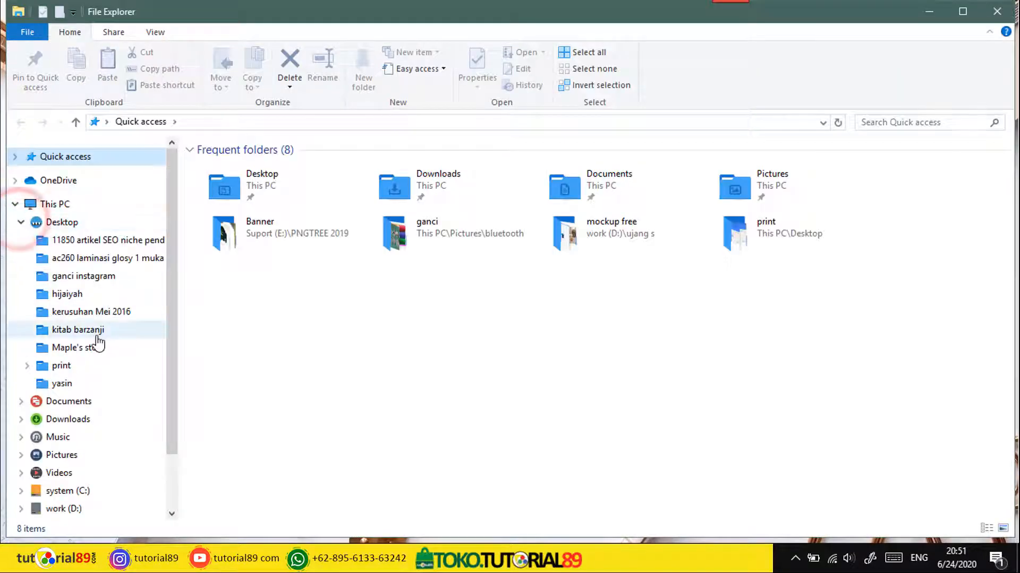
click(80, 333)
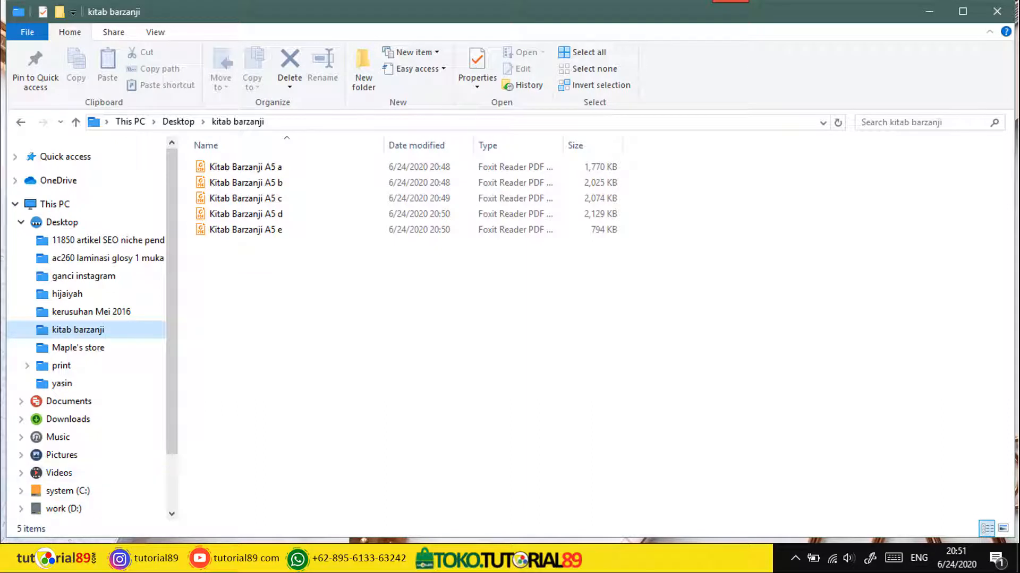
Launch PDFBinder and move its window below the booklet files listed in the kitab barzanji folder
key(super)
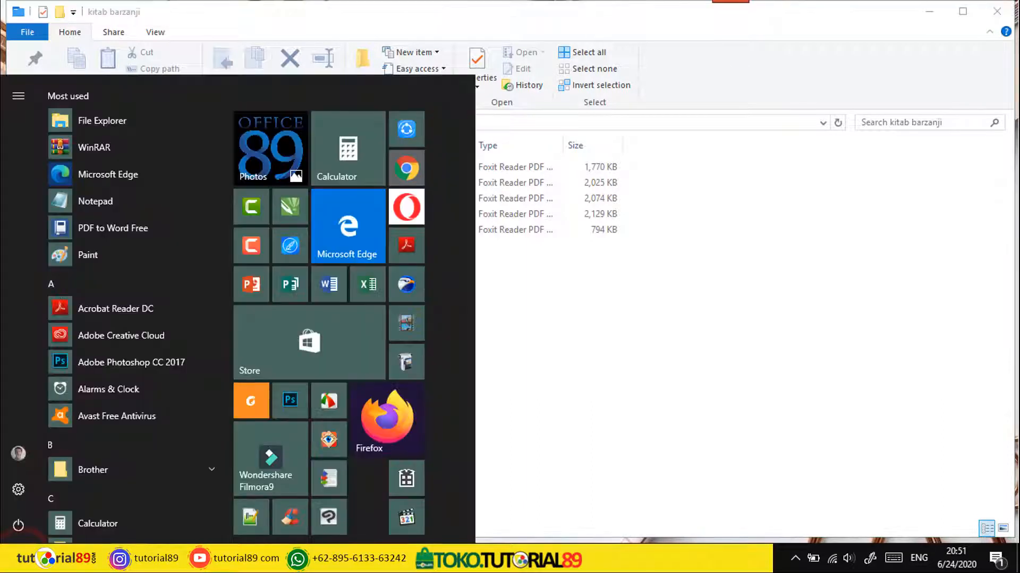
click(333, 485)
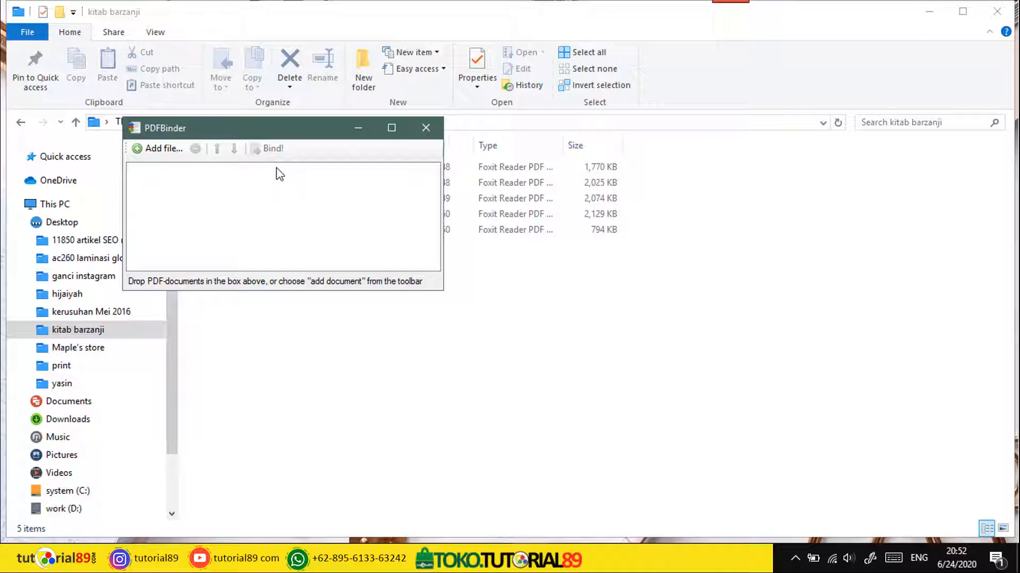
drag(287, 135, 428, 322)
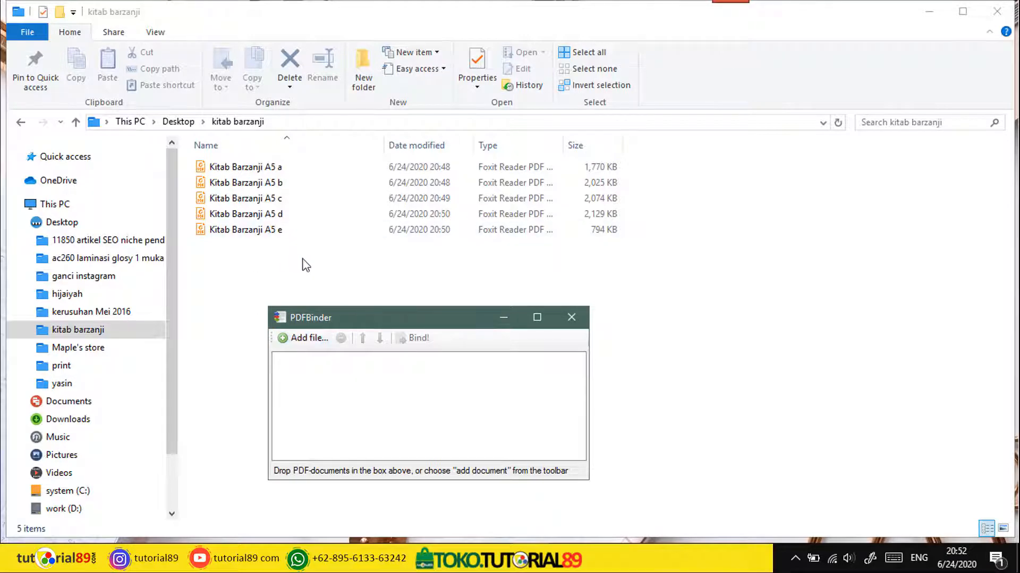
Add the five PDFs Kitab Barzanji A5 a through e from the Desktop's kitab barzanji folder to the binding list
click(298, 338)
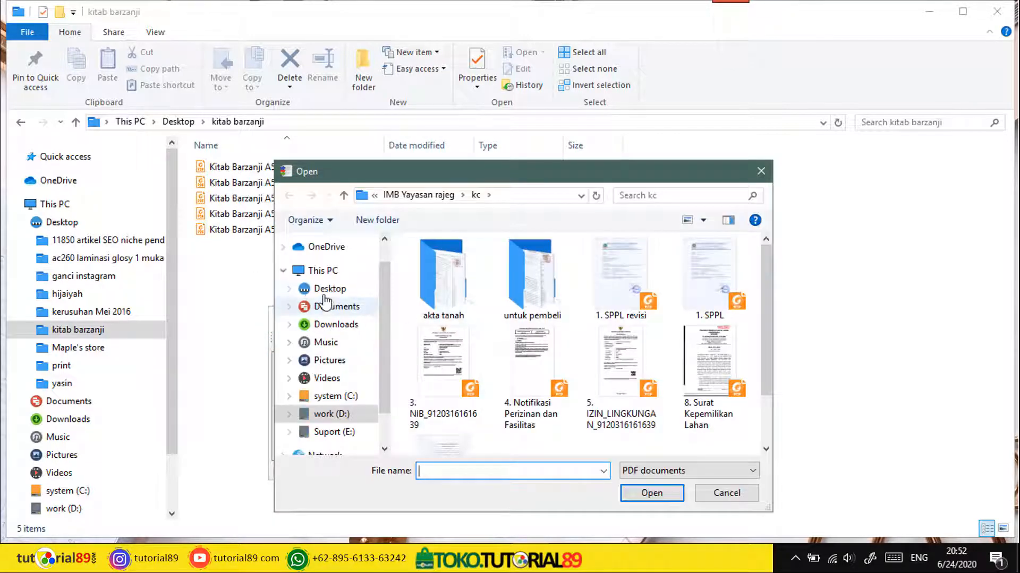
click(315, 290)
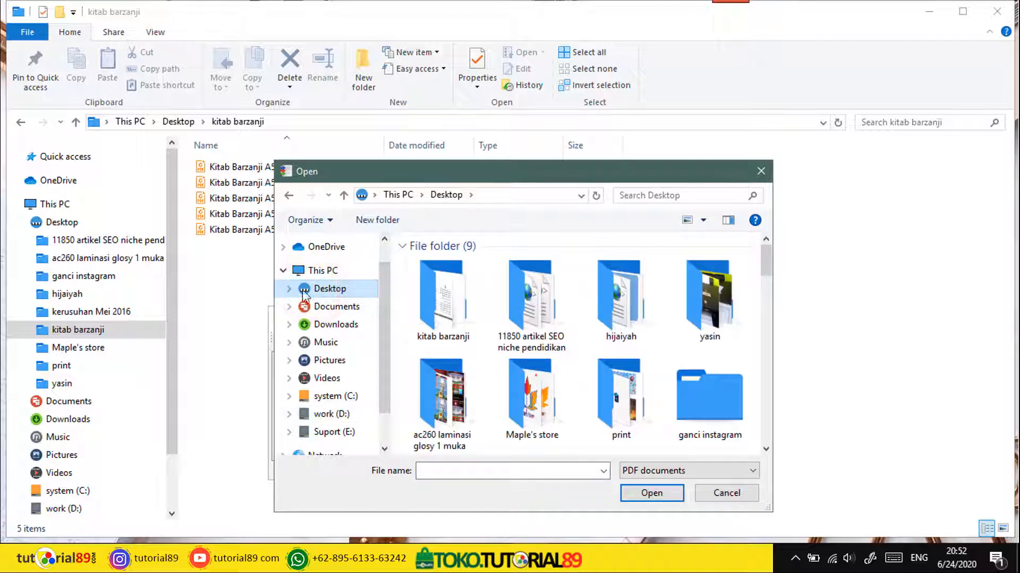
double_click(438, 306)
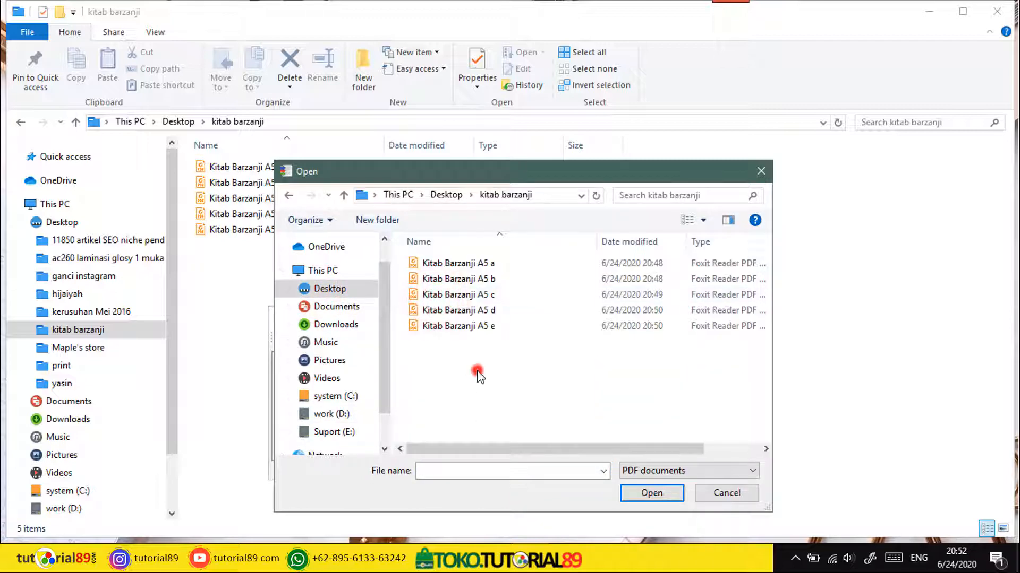
drag(477, 370, 450, 256)
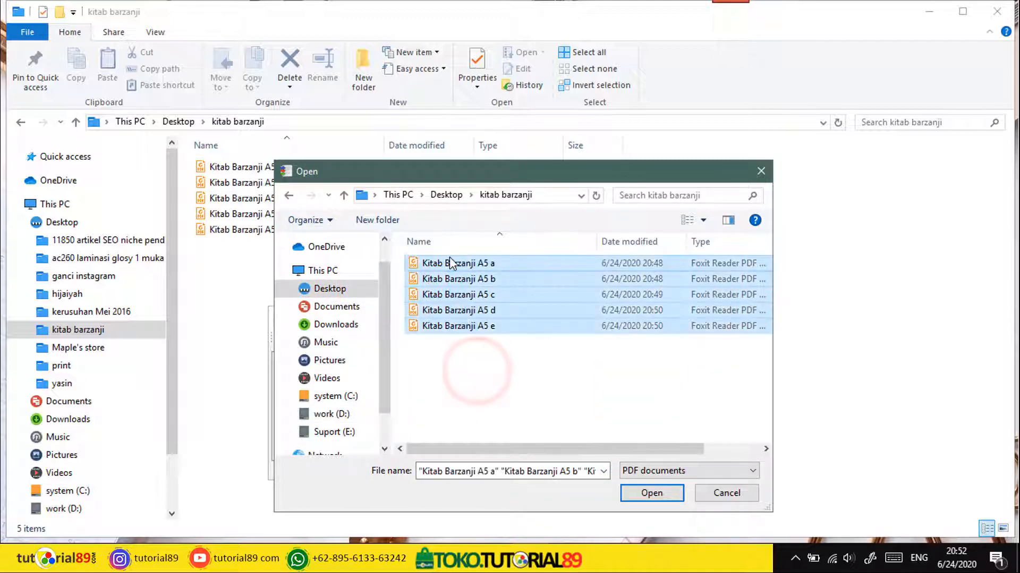
click(673, 496)
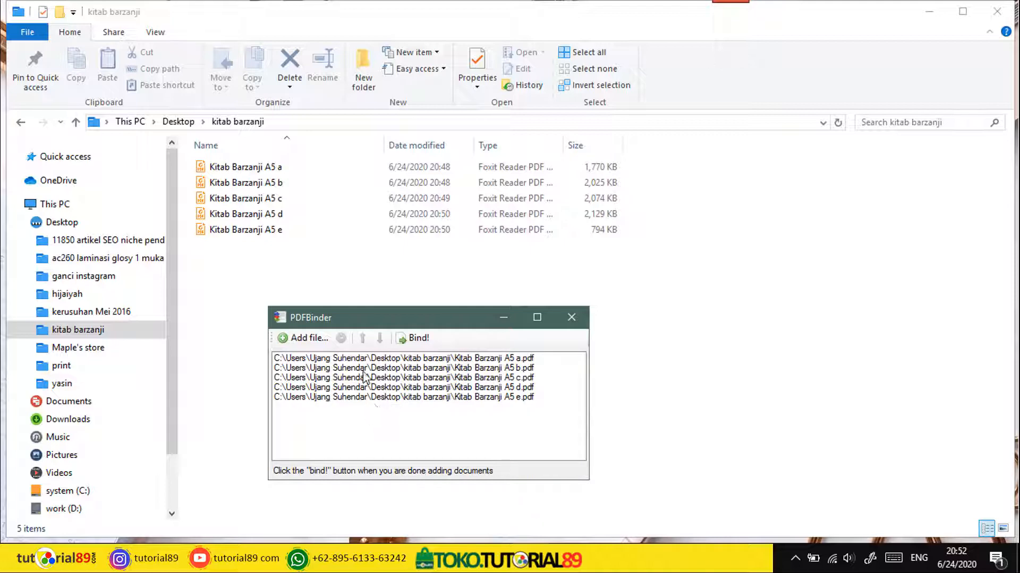
Compare the files in the kitab barzanji folder with the entries and their order in the binding list
drag(240, 244, 287, 266)
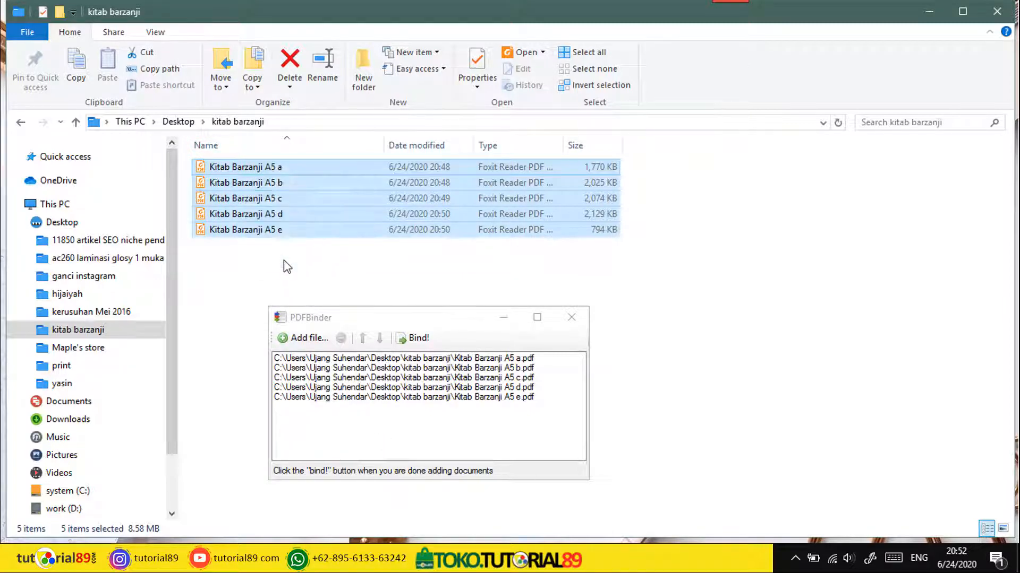
click(475, 319)
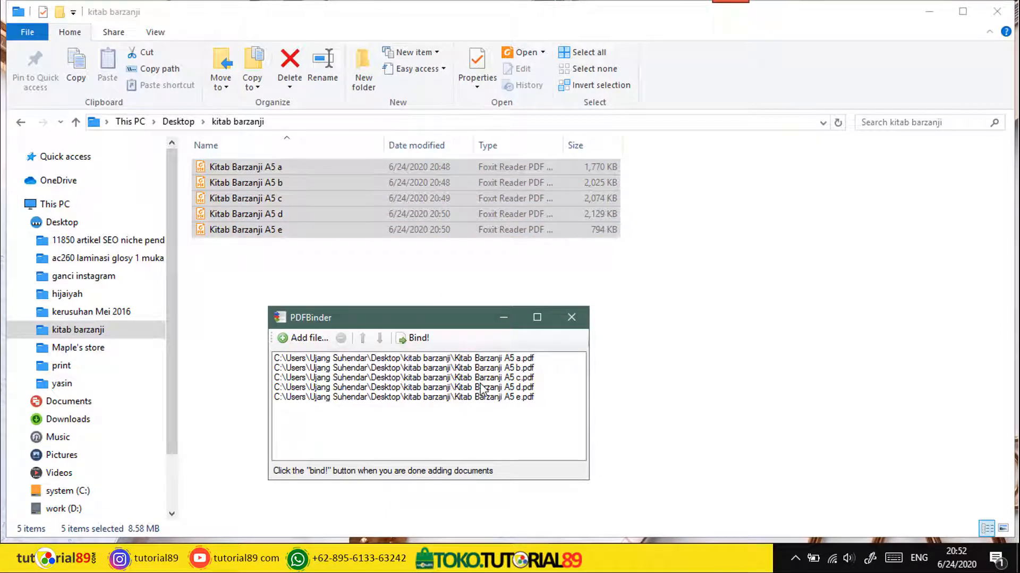
click(525, 358)
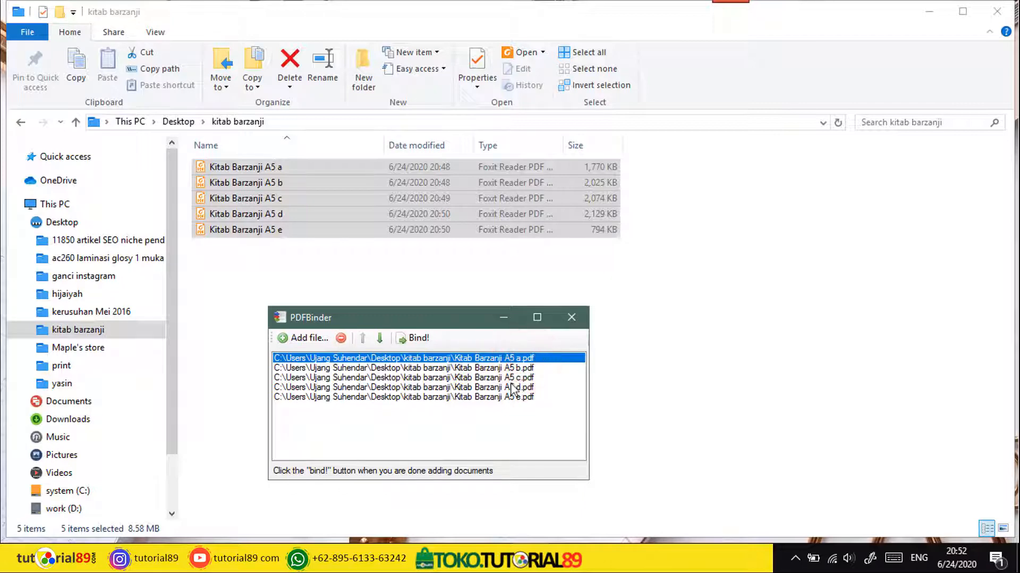
click(518, 378)
click(528, 368)
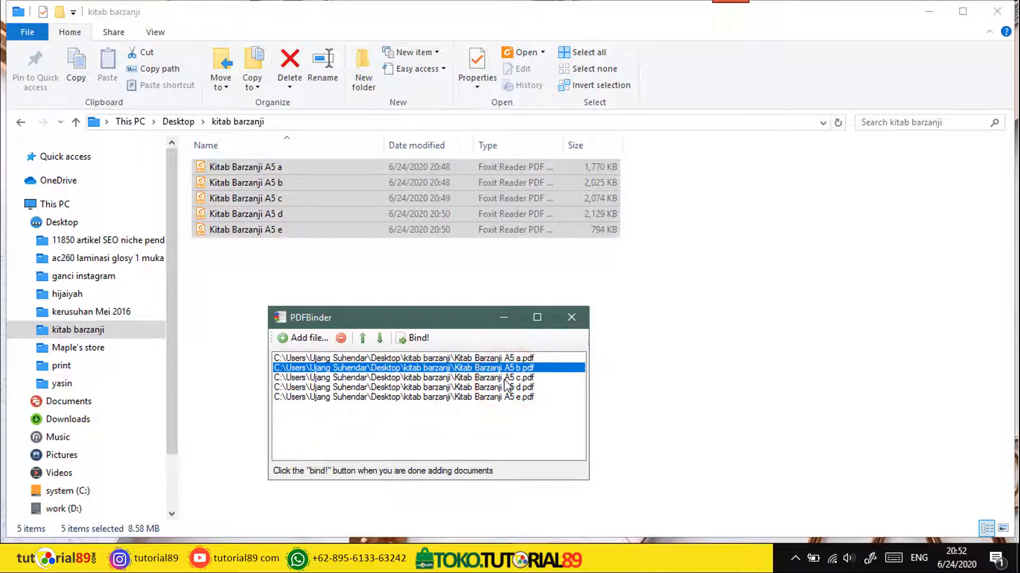
Move Kitab Barzanji A5 c above b in the binding list, and return it to its place below b
click(510, 377)
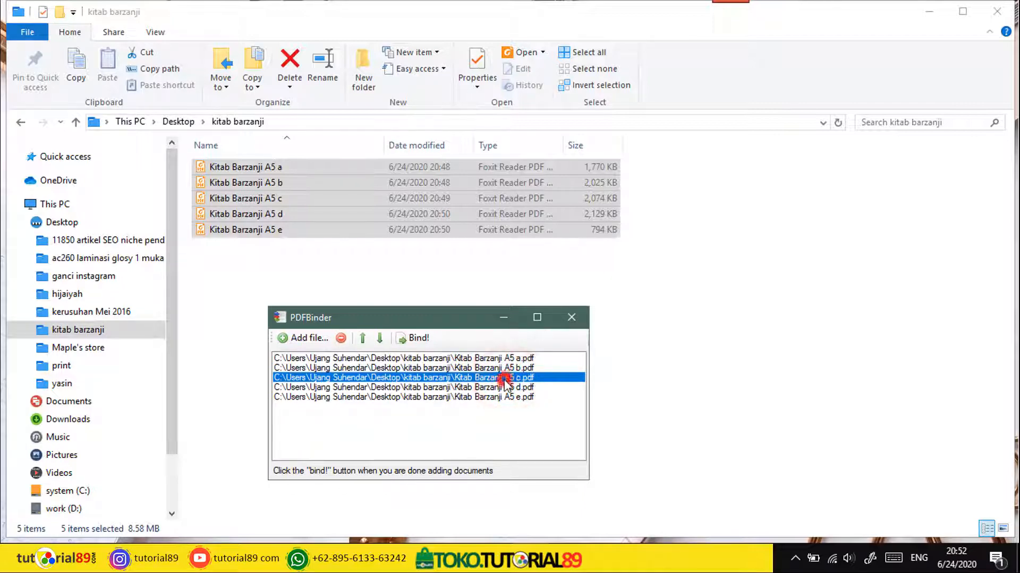
click(368, 342)
click(553, 397)
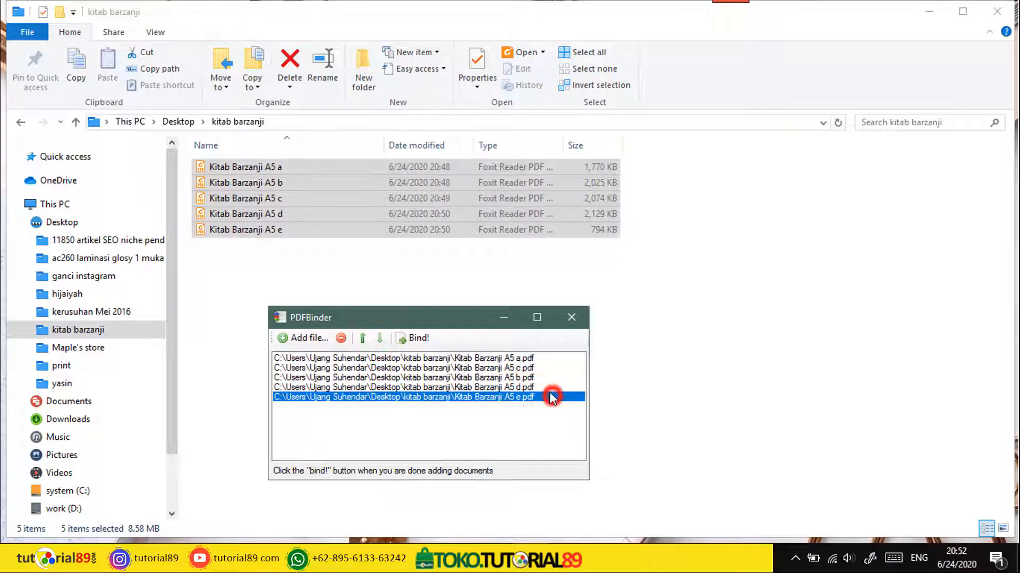
click(531, 359)
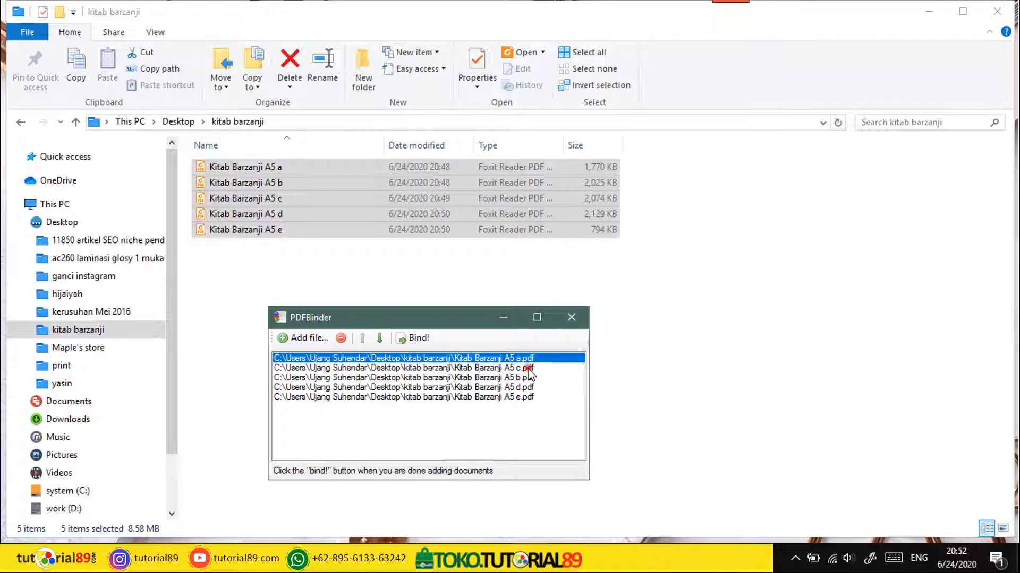
click(527, 368)
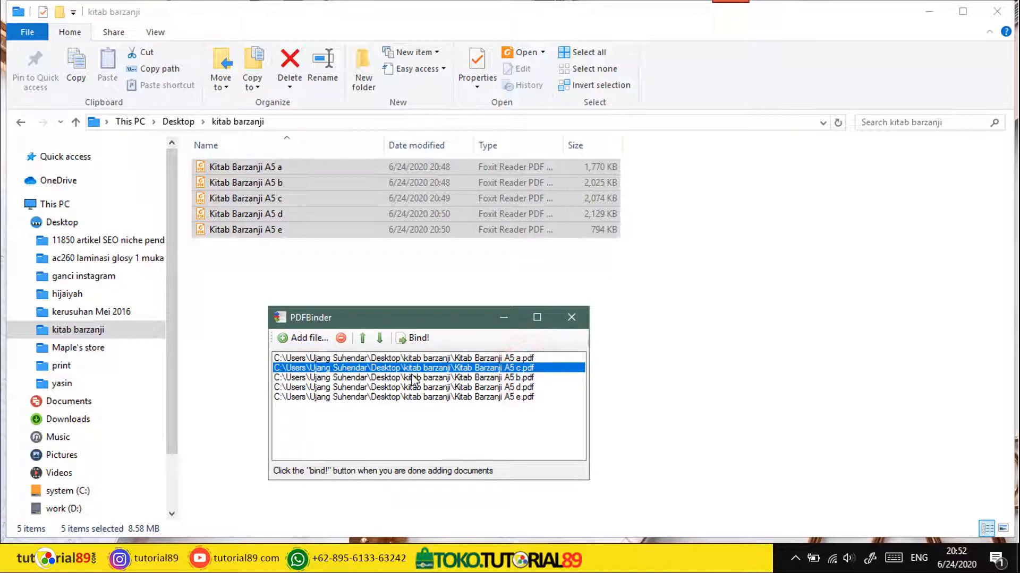
click(379, 339)
Check the order a through e in the binding list, moving Kitab Barzanji A5 e above d and back to last place
click(534, 359)
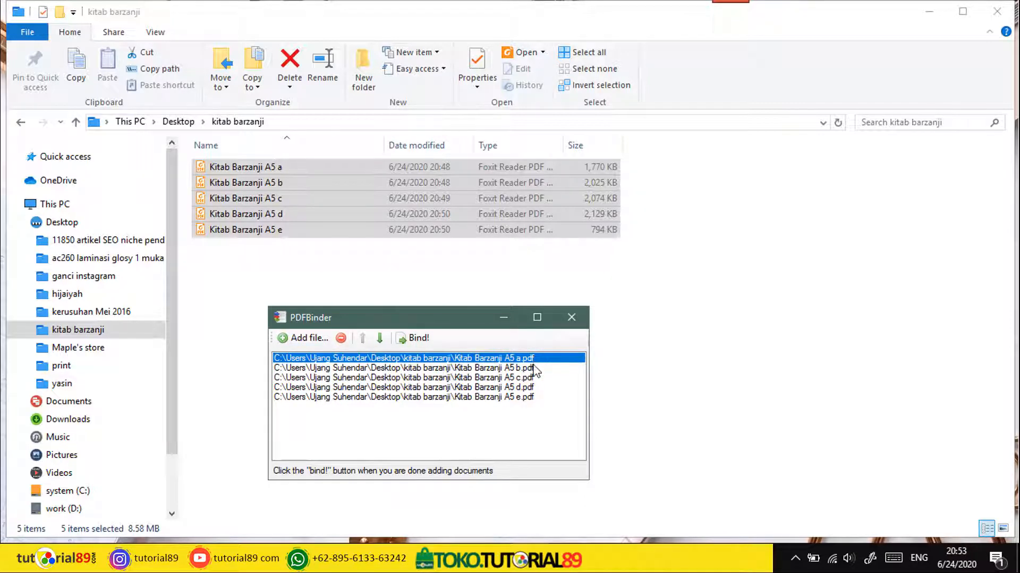
click(532, 367)
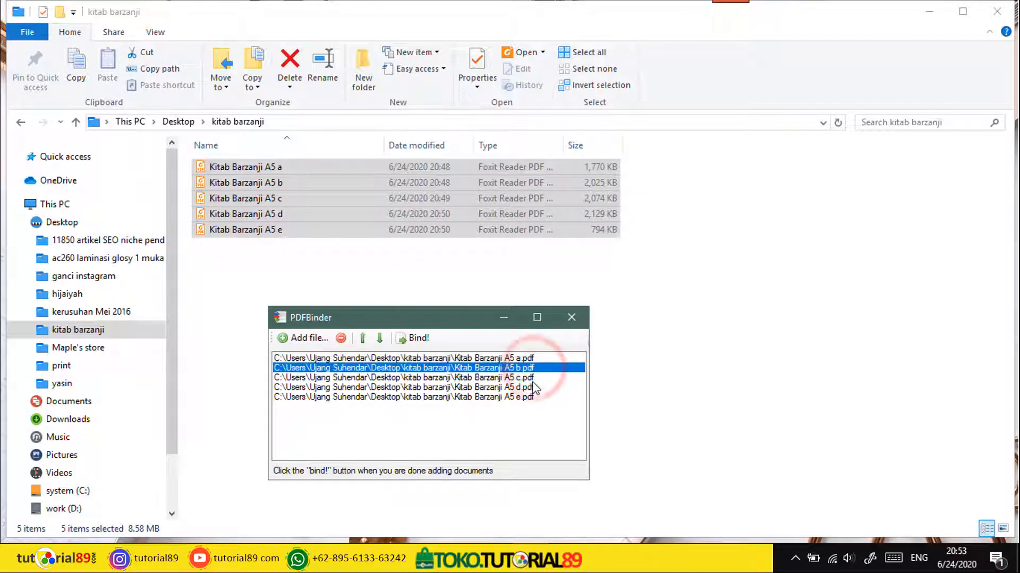
click(532, 378)
click(531, 387)
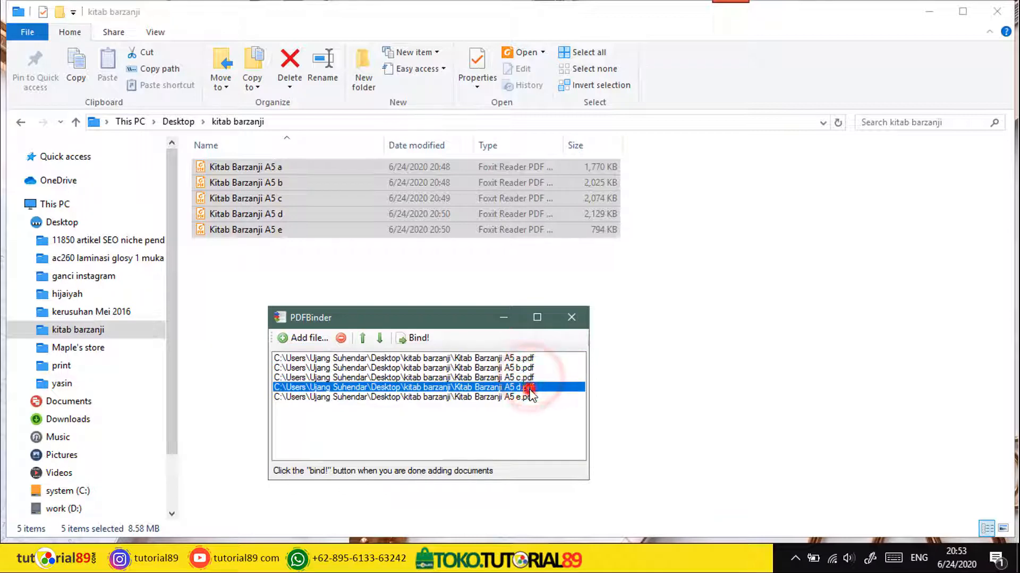
click(531, 397)
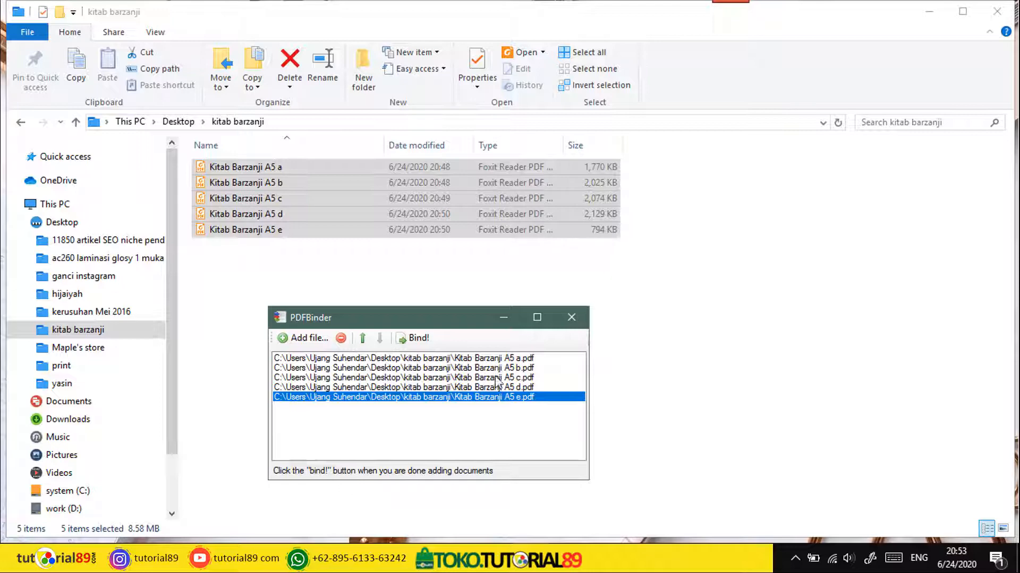
click(363, 342)
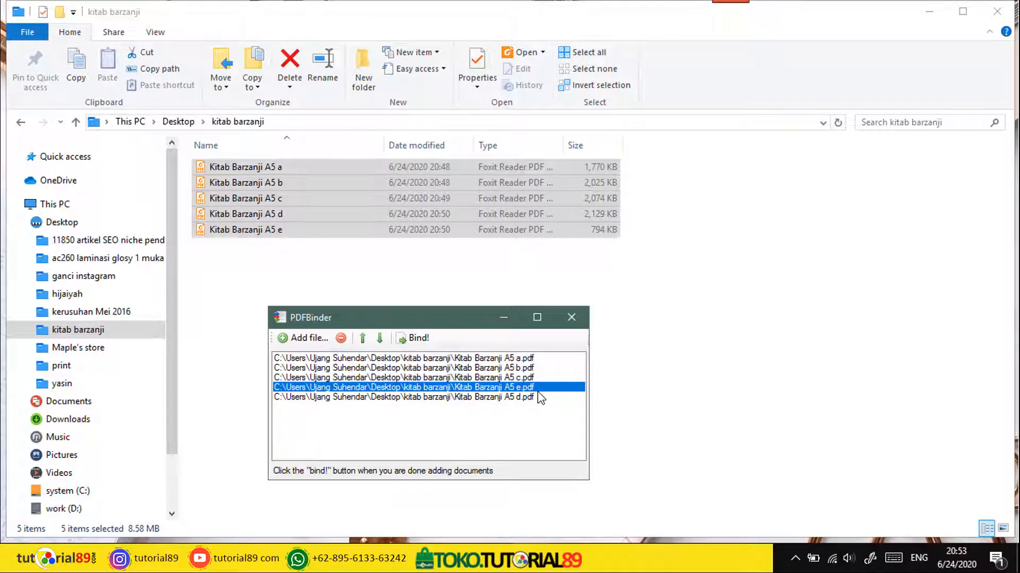
click(380, 339)
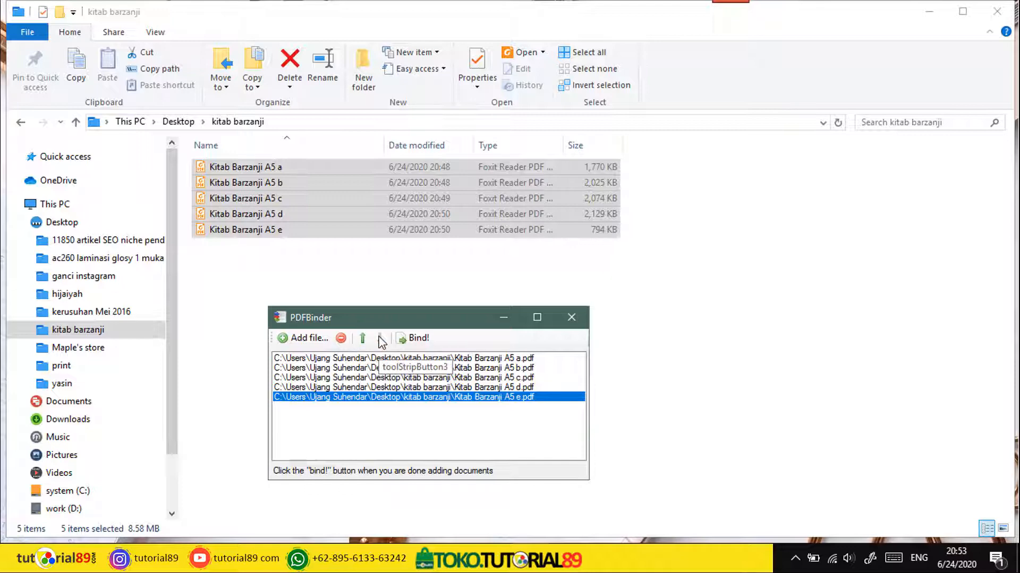
click(459, 419)
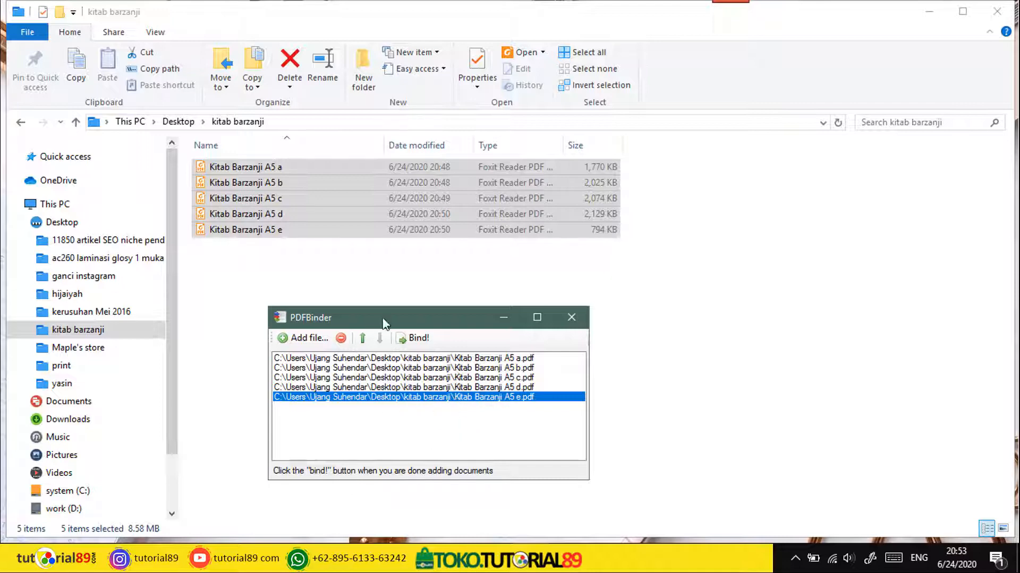
Bind the listed PDFs into one file saved as "Kitab Barzanji A5 full jahit benang" in the kitab barzanji folder
click(414, 341)
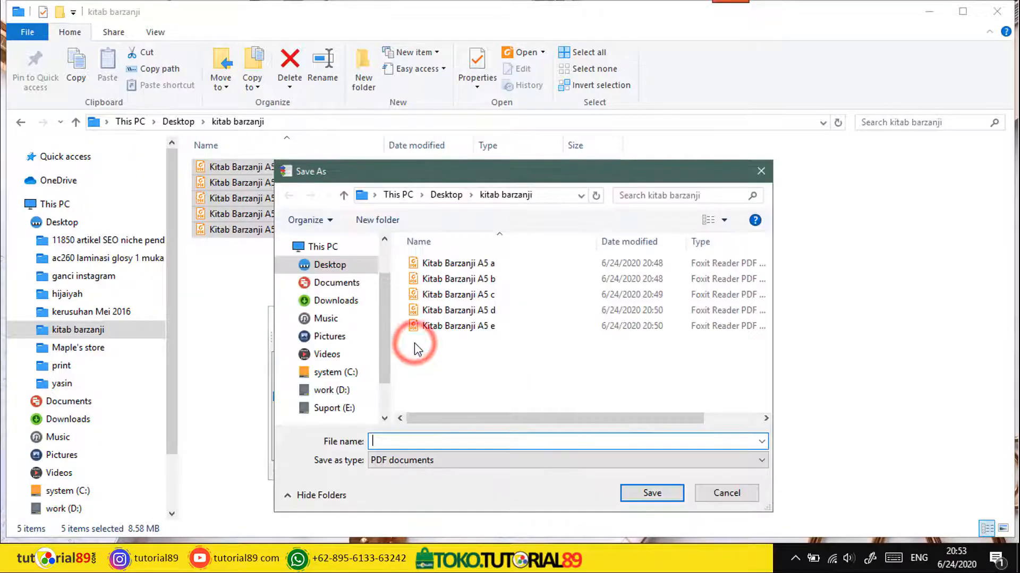
click(459, 327)
click(469, 445)
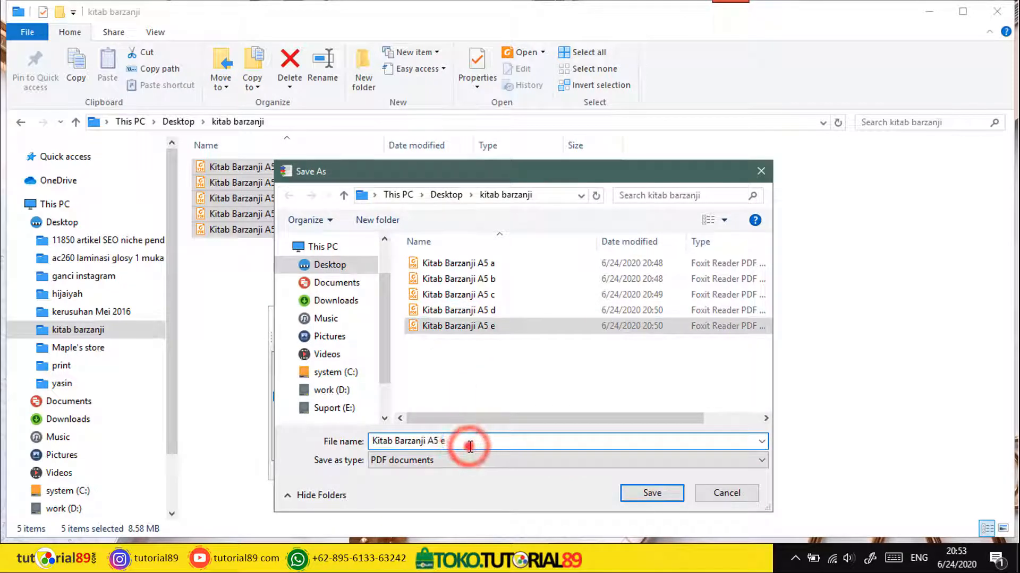
key(BackSpace)
text(fu)
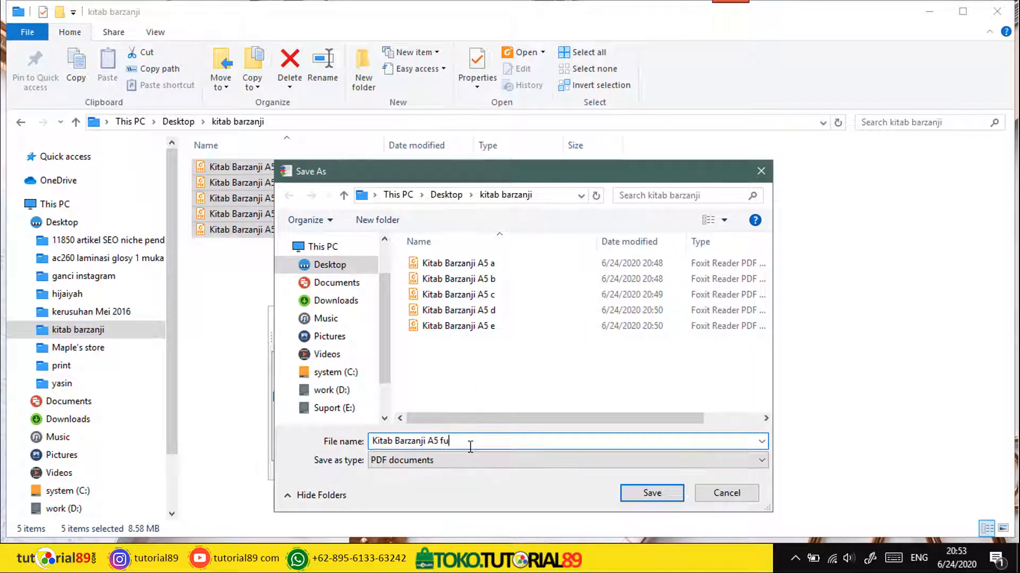
text(ll jahit benang)
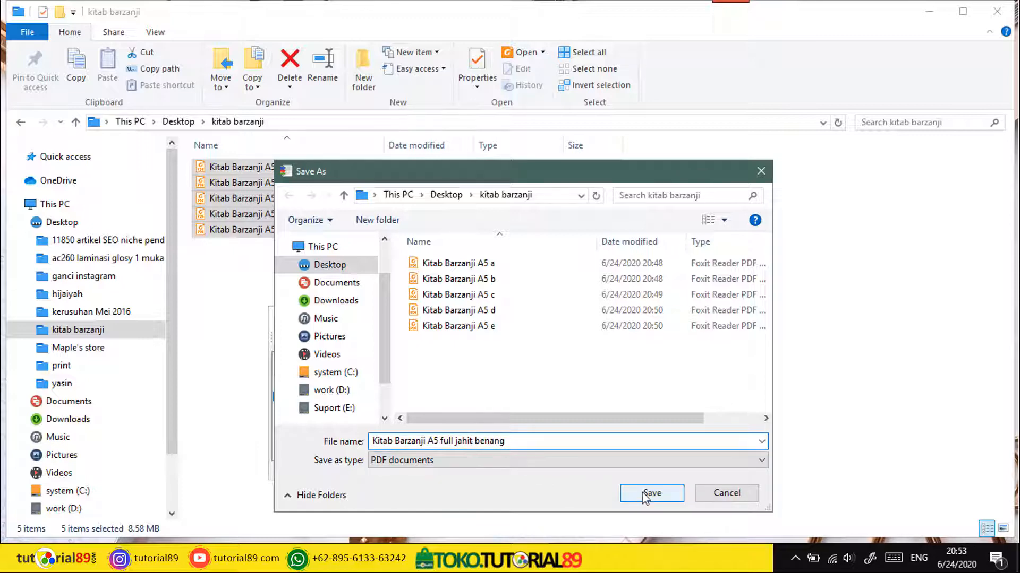
click(651, 493)
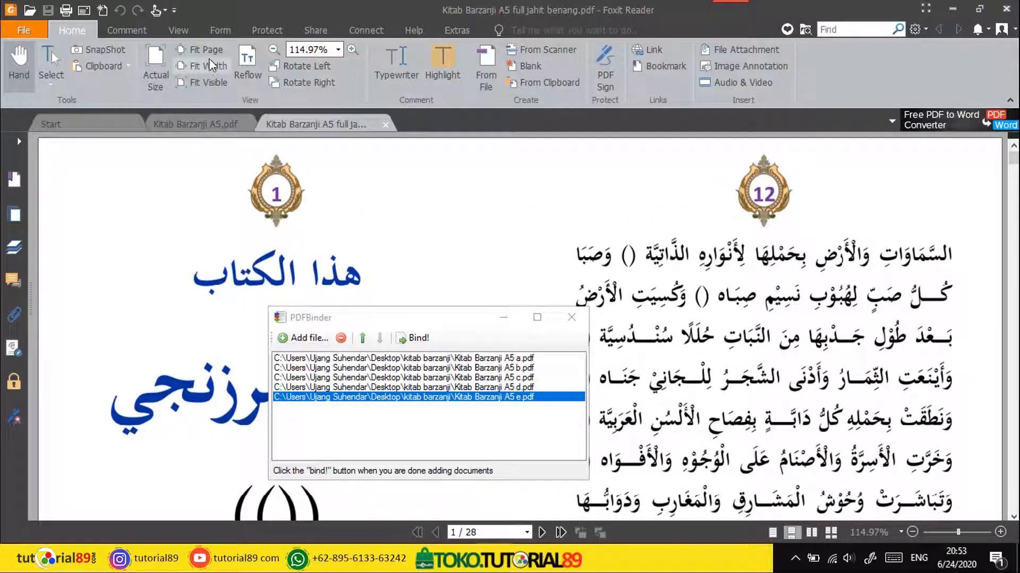
Fit a full page of the combined PDF in the Foxit Reader window and close PDFBinder
click(209, 54)
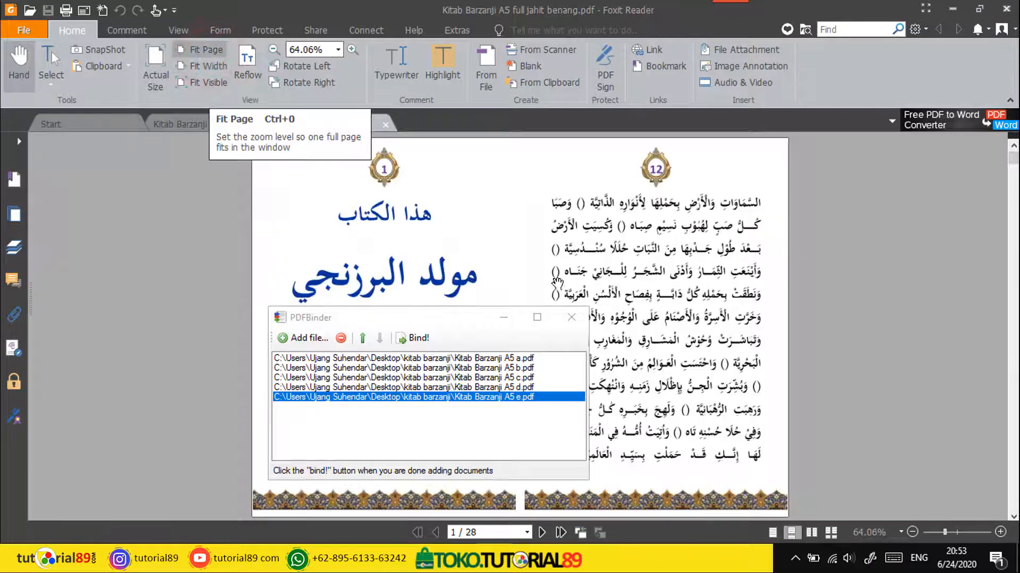
click(572, 317)
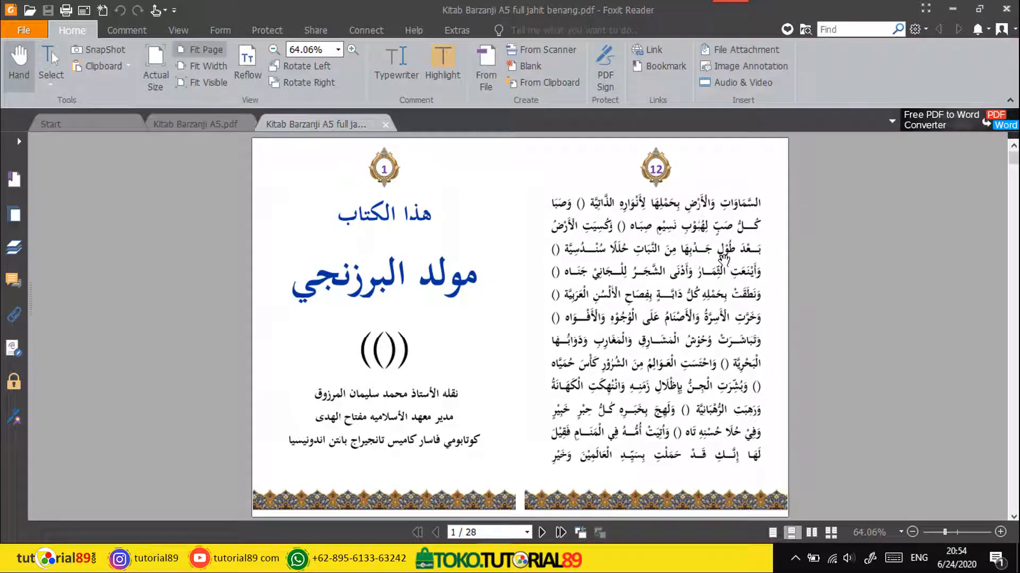
Look through the combined PDF from the first sheet to the last to check the page arrangement
scroll(724, 260, down, 14)
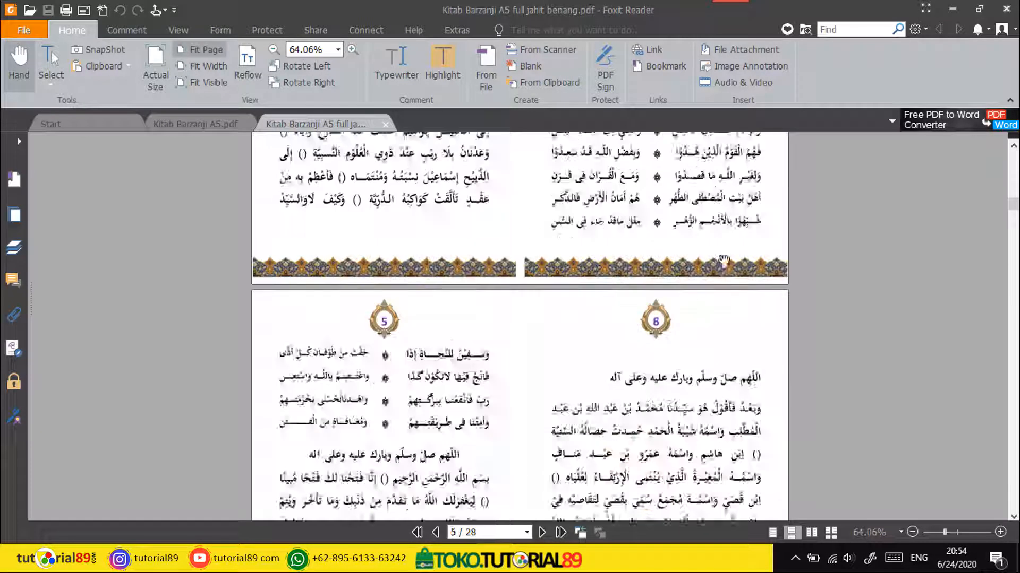
scroll(723, 259, down, 20)
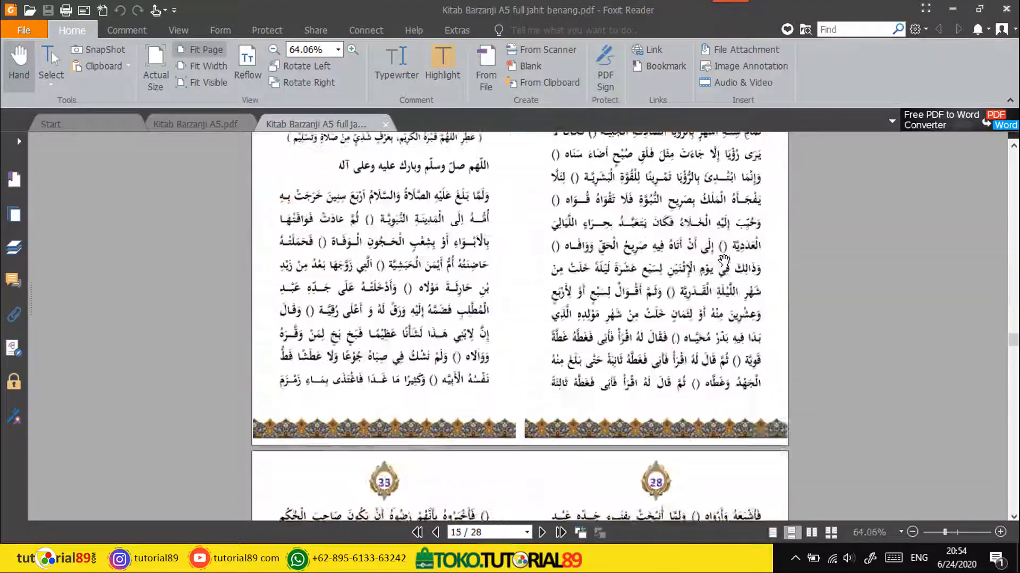
scroll(723, 259, down, 20)
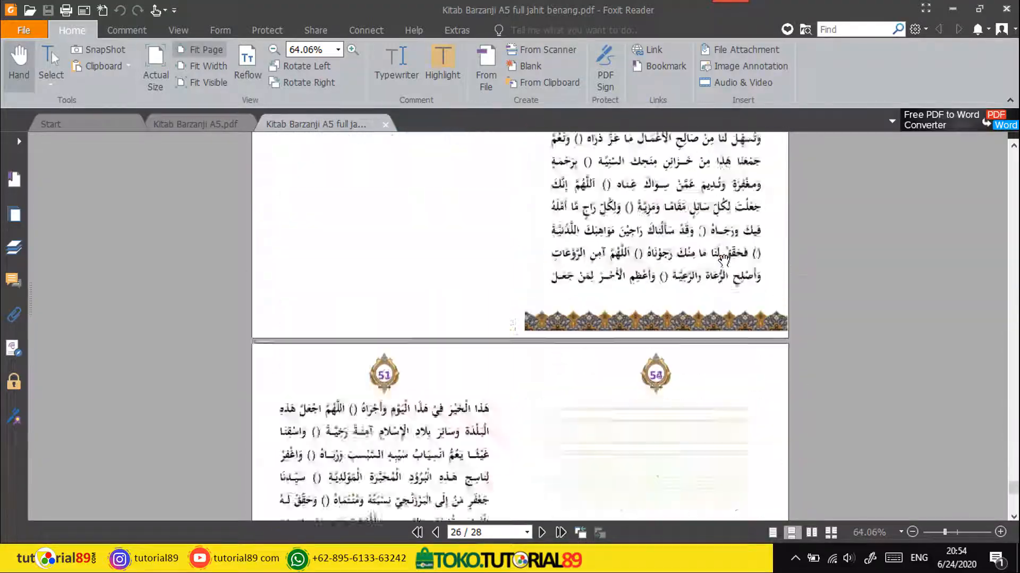
scroll(723, 259, down, 5)
scroll(723, 260, up, 4)
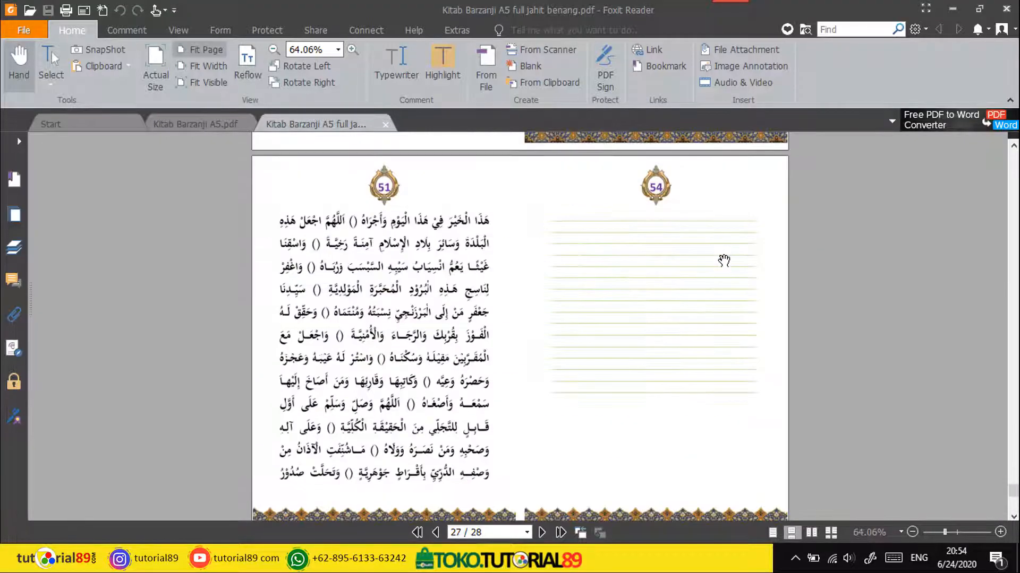
scroll(723, 261, up, 4)
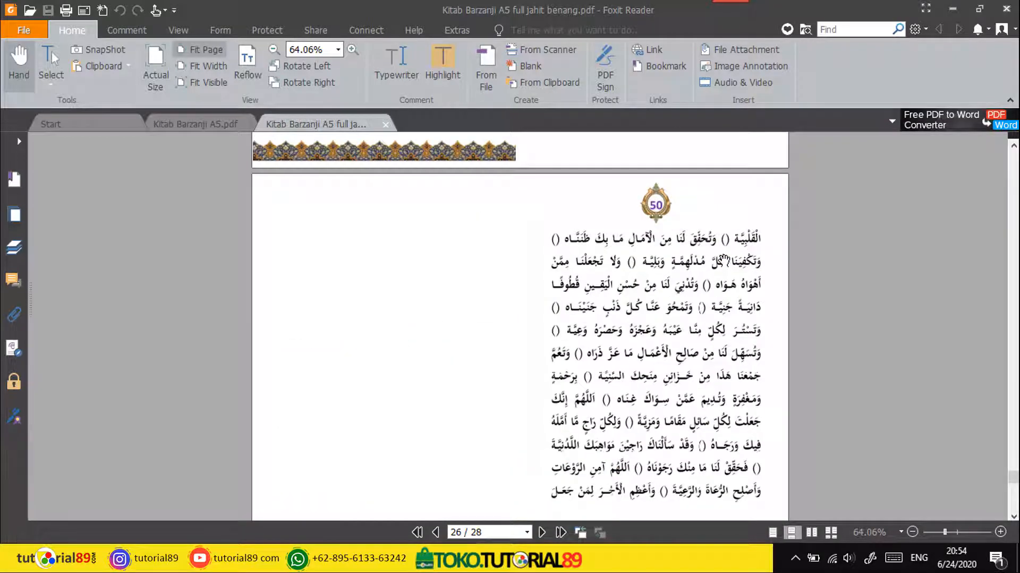
Review the combined PDF backwards to its first sheet and minimize both the PDF reader and the kitab barzanji folder window
scroll(723, 259, up, 15)
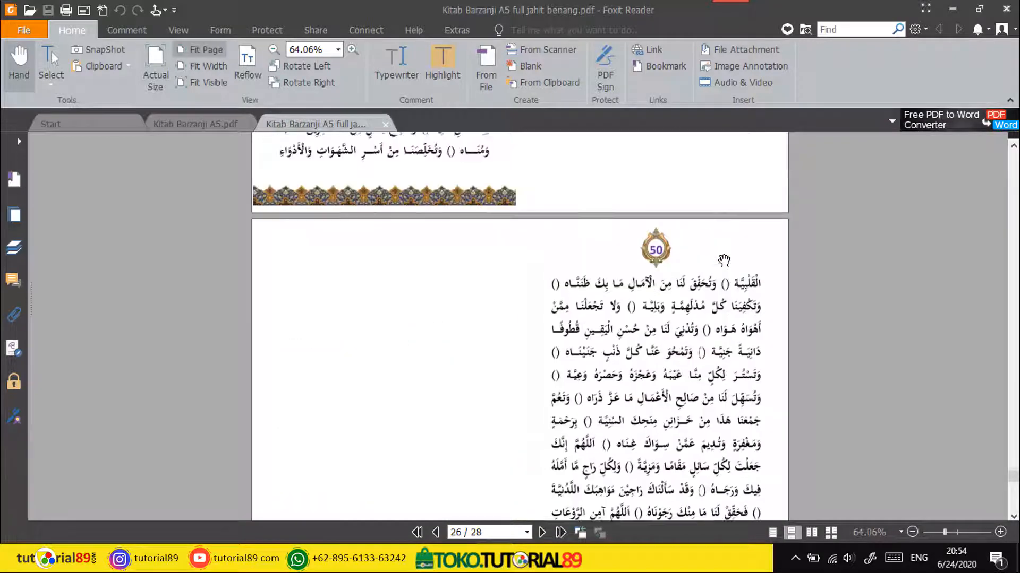
scroll(723, 260, up, 10)
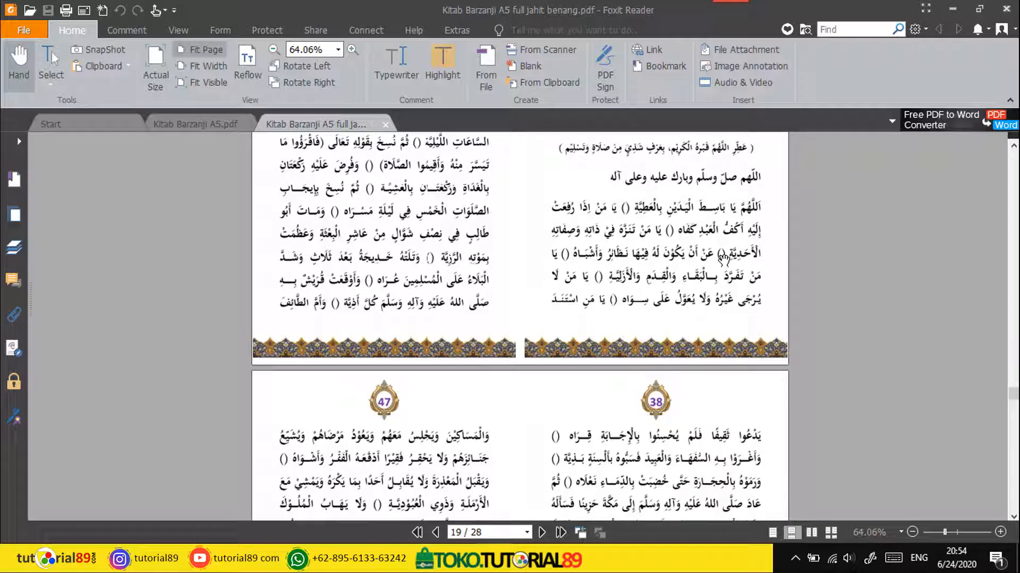
scroll(723, 260, up, 20)
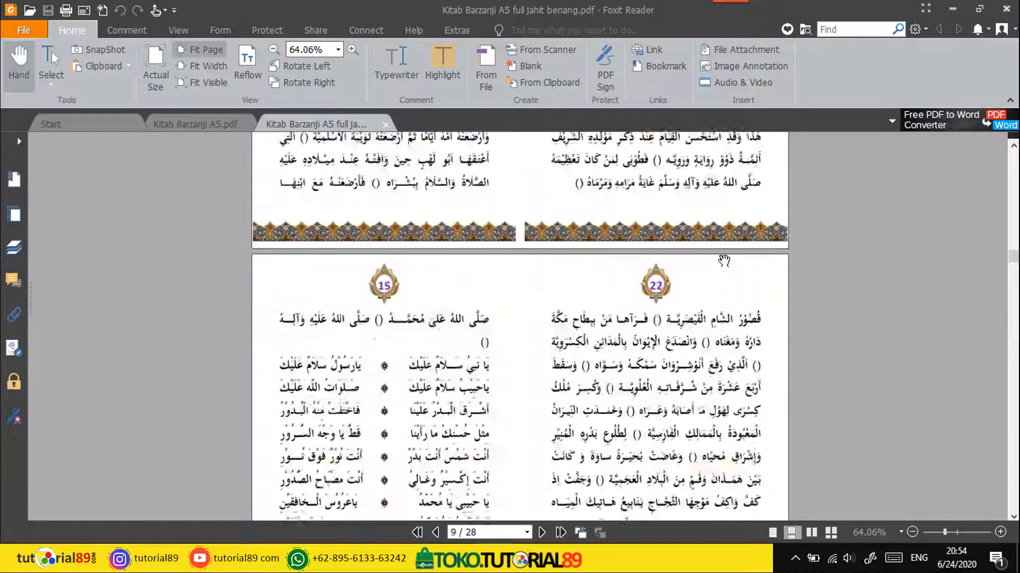
scroll(724, 260, up, 20)
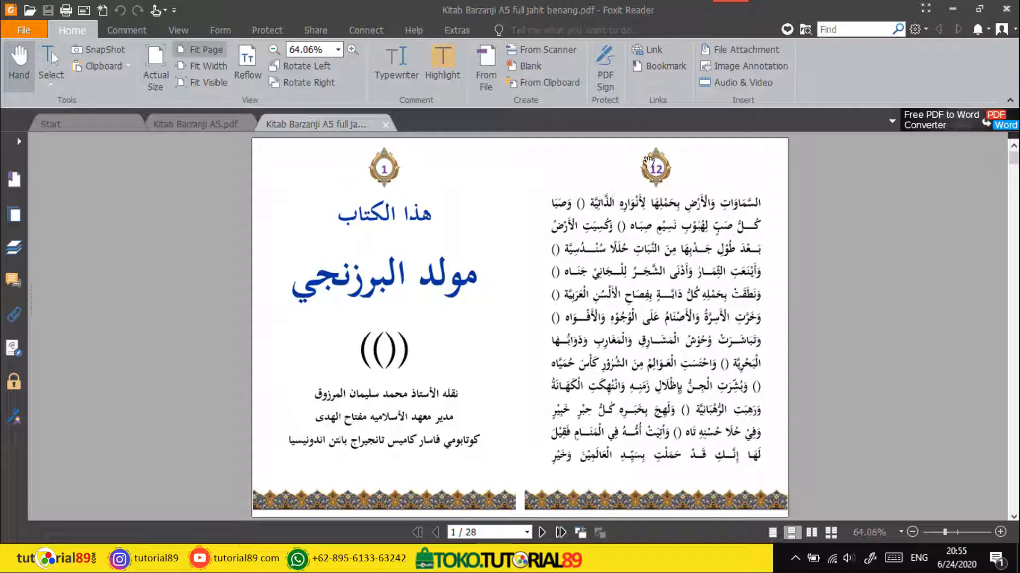
click(952, 9)
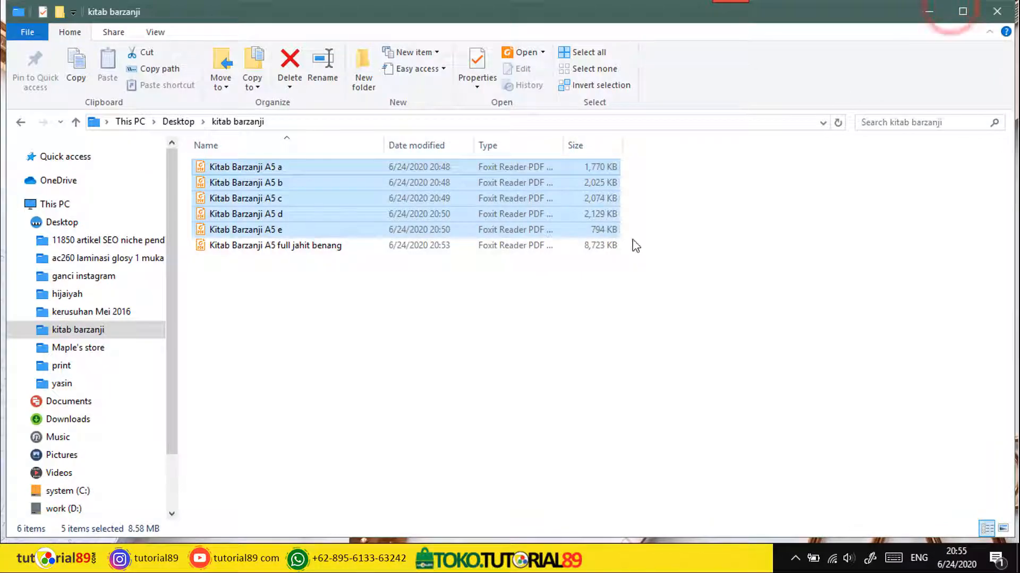
click(926, 10)
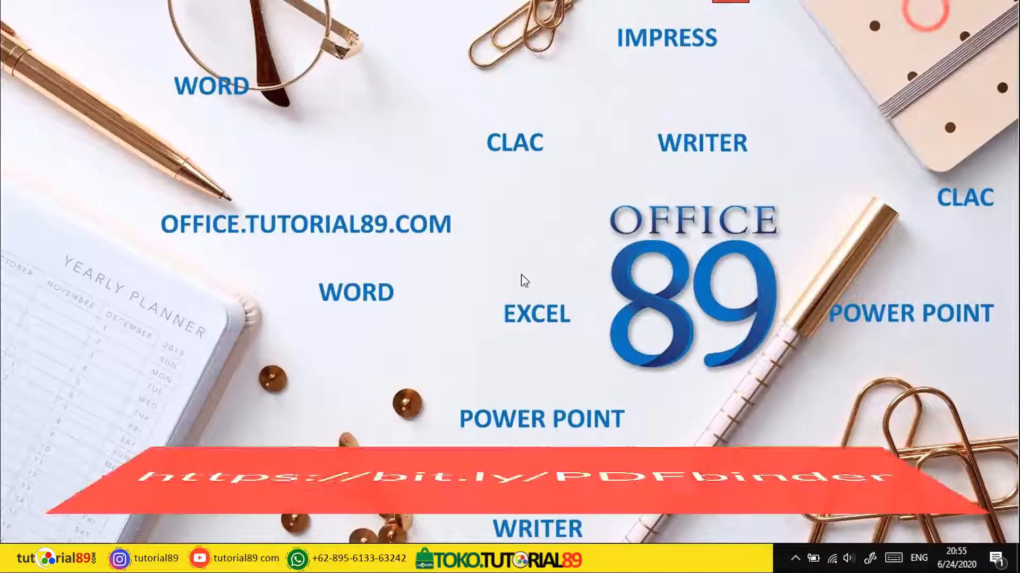